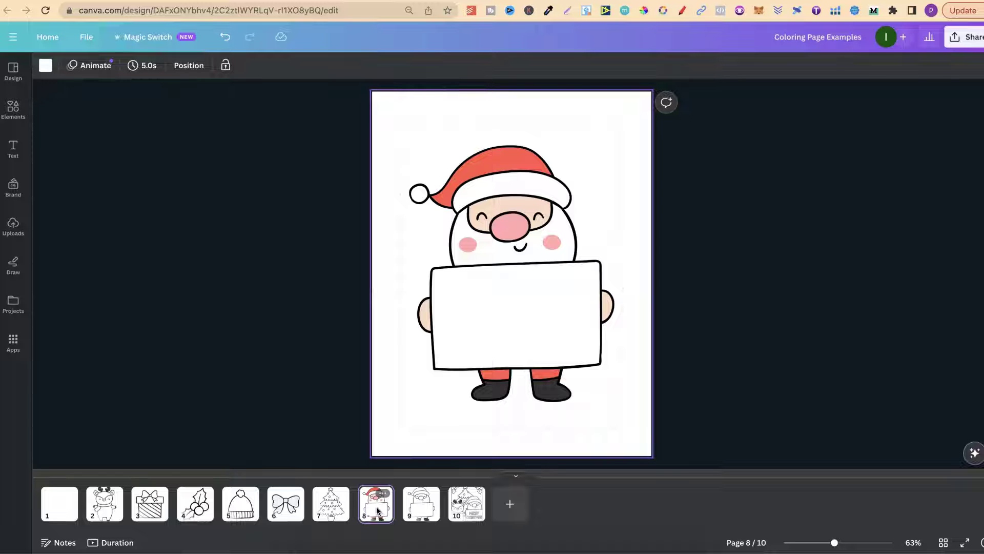
- View the finished coloring page examples on pages 9 and 10
key(Right)
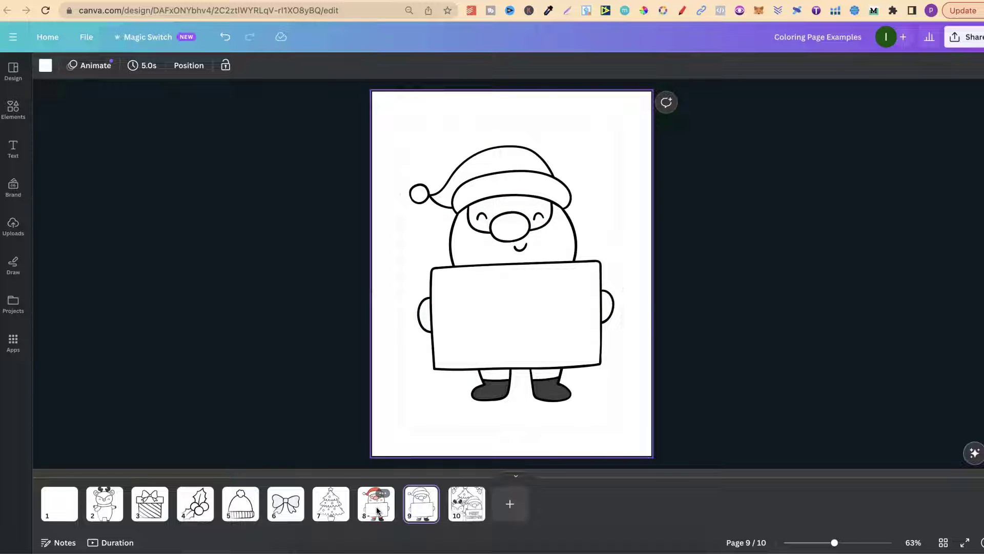
key(Right)
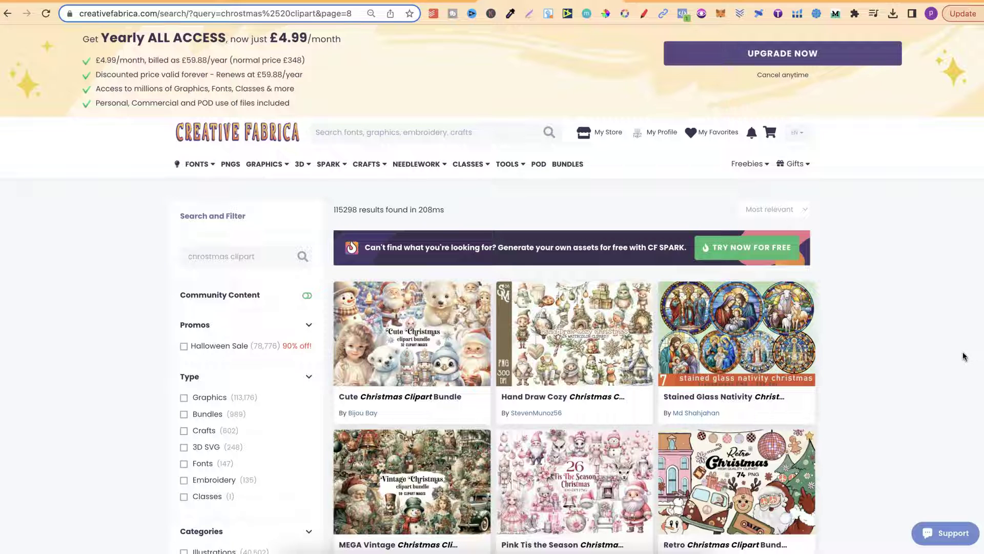
- Browse the Christmas clipart search results on Creative Fabrica and open the Cute Christmas Clipart' set
scroll(964, 356, down, 4)
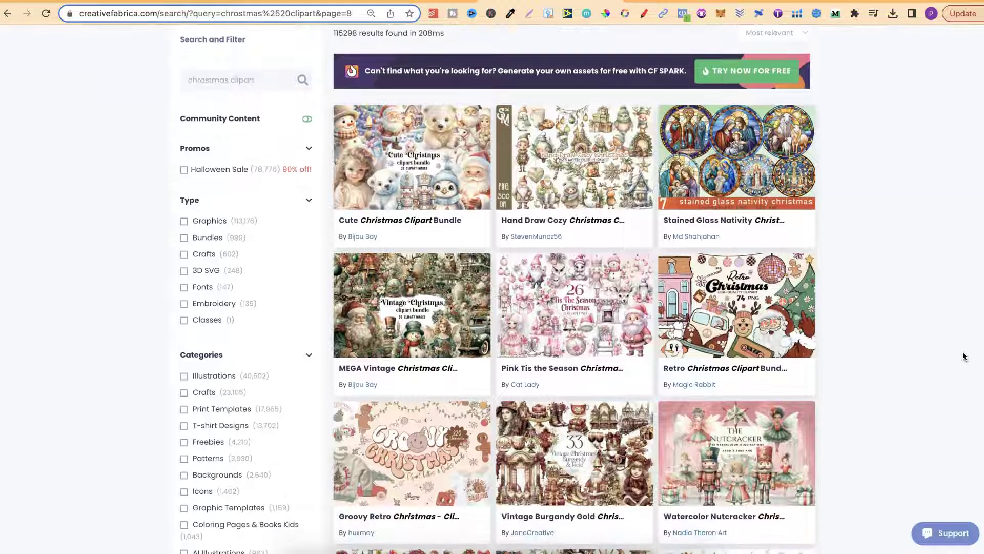
scroll(964, 356, down, 1)
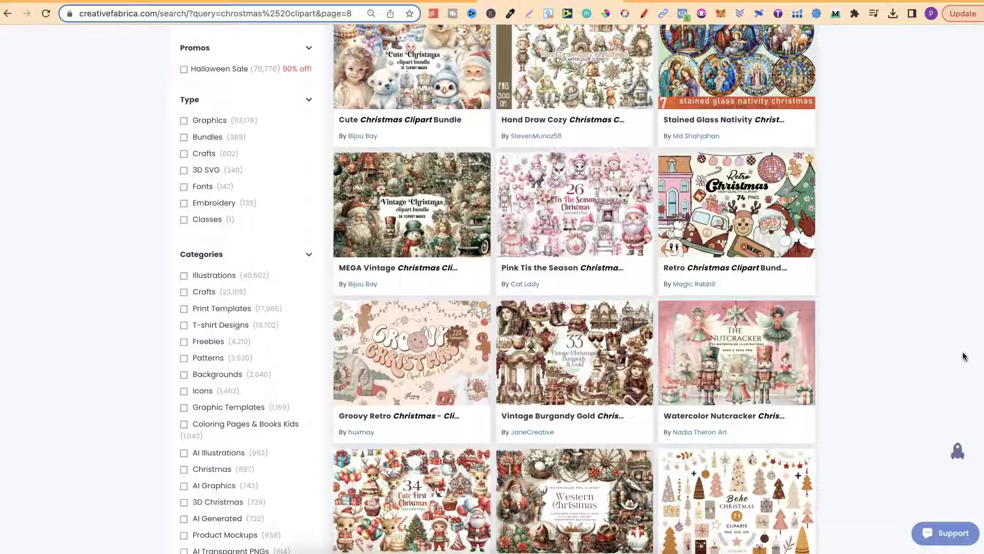
scroll(964, 356, down, 10)
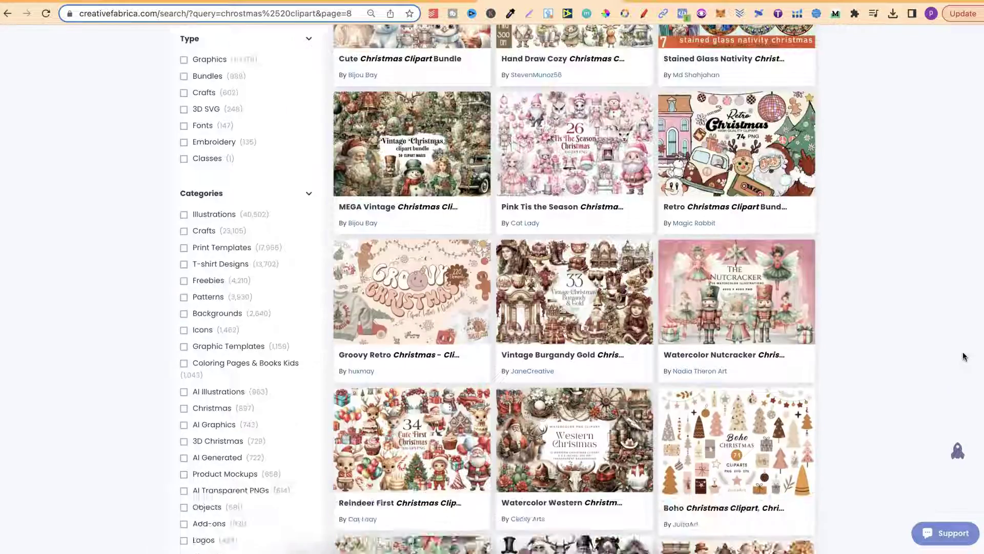
scroll(964, 356, down, 6)
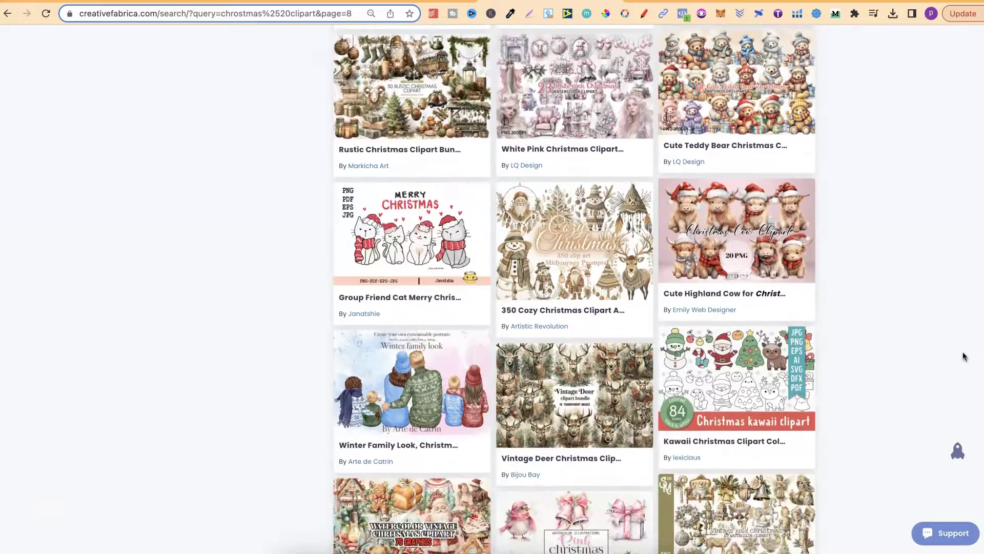
scroll(964, 356, down, 6)
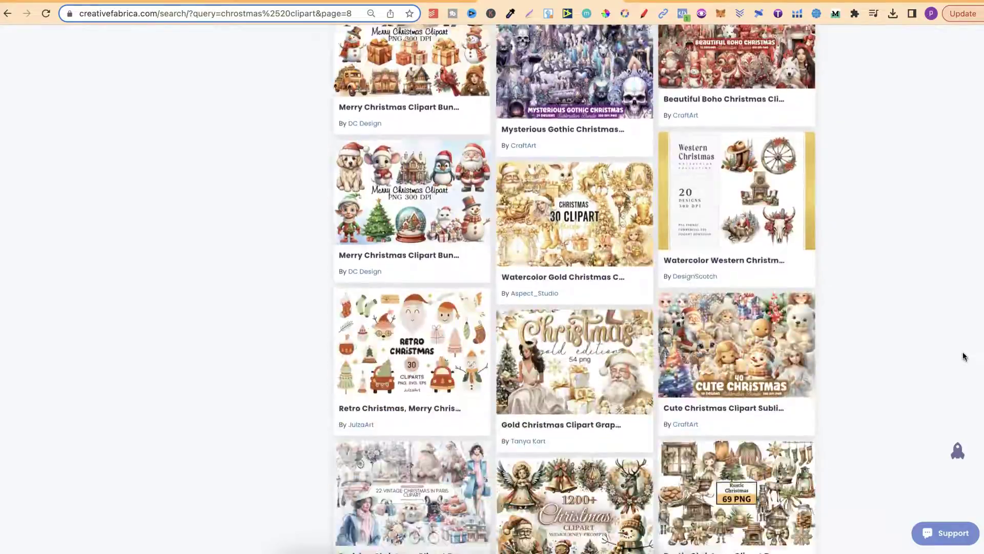
scroll(964, 357, down, 6)
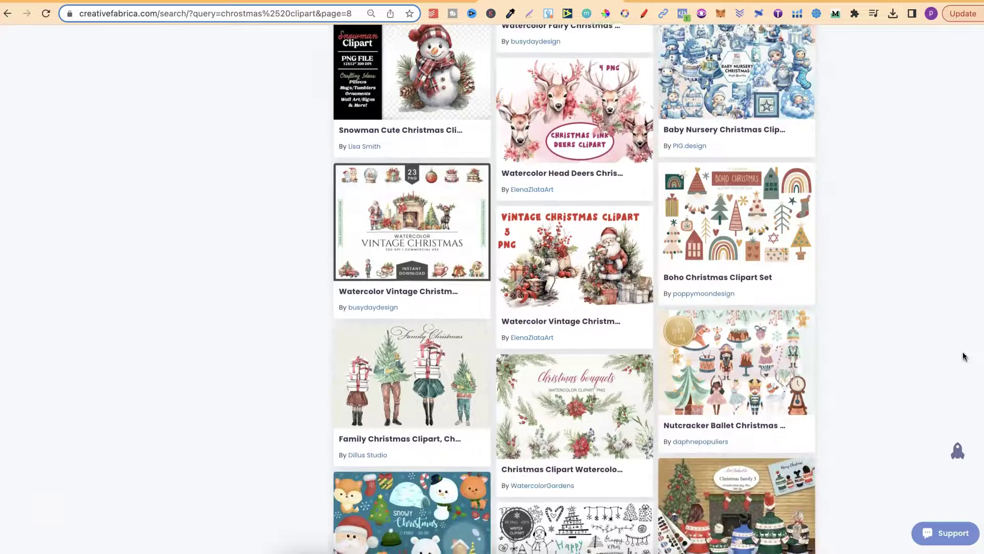
scroll(964, 356, down, 19)
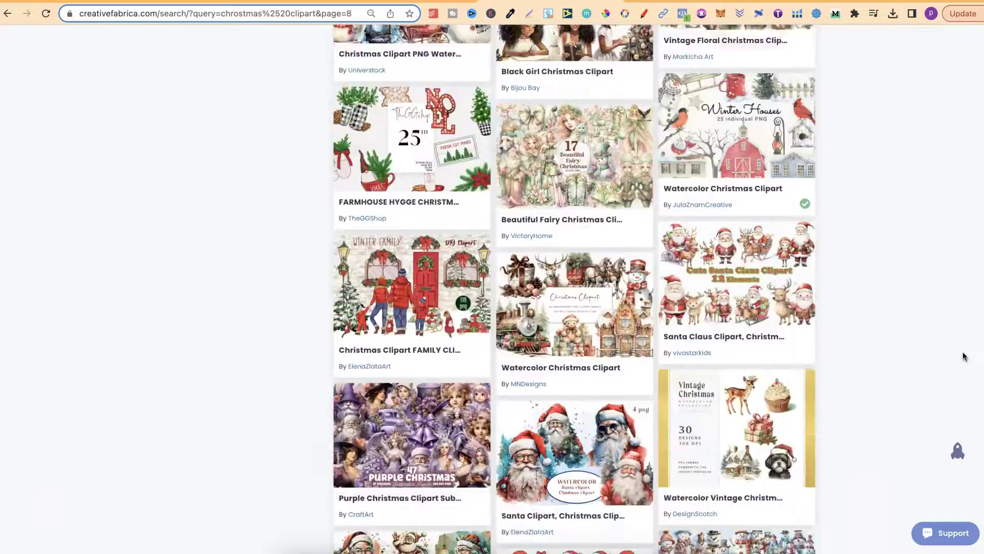
scroll(964, 356, up, 4)
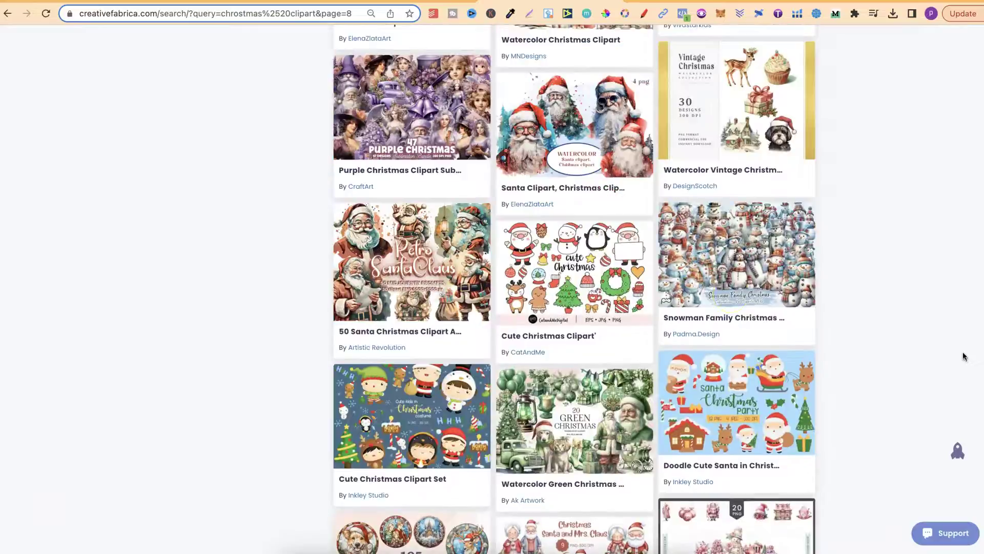
click(574, 272)
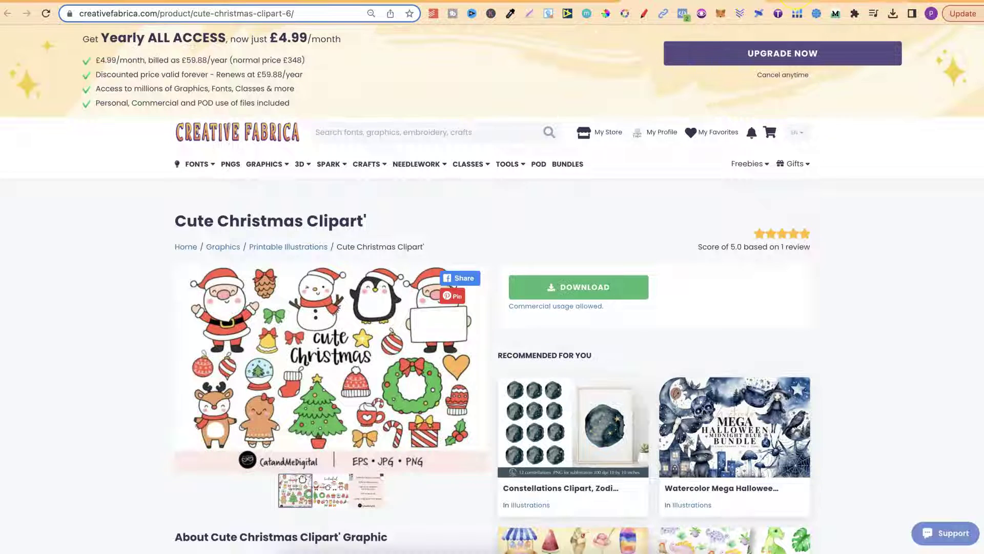
- Switch to the Coloring Page Examples design in Canva and place the uploaded Santa holding a blank sign on page 2
click(867, 1)
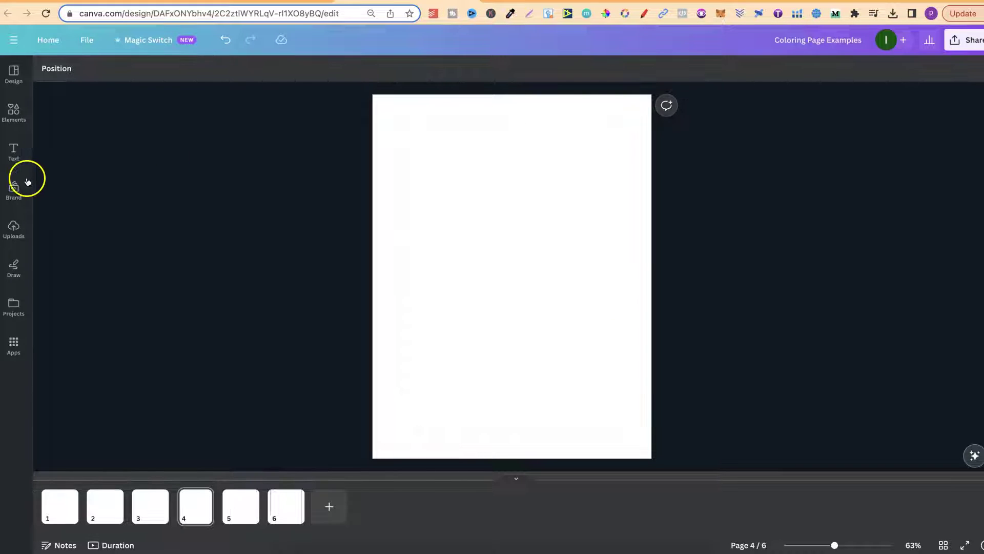
click(13, 226)
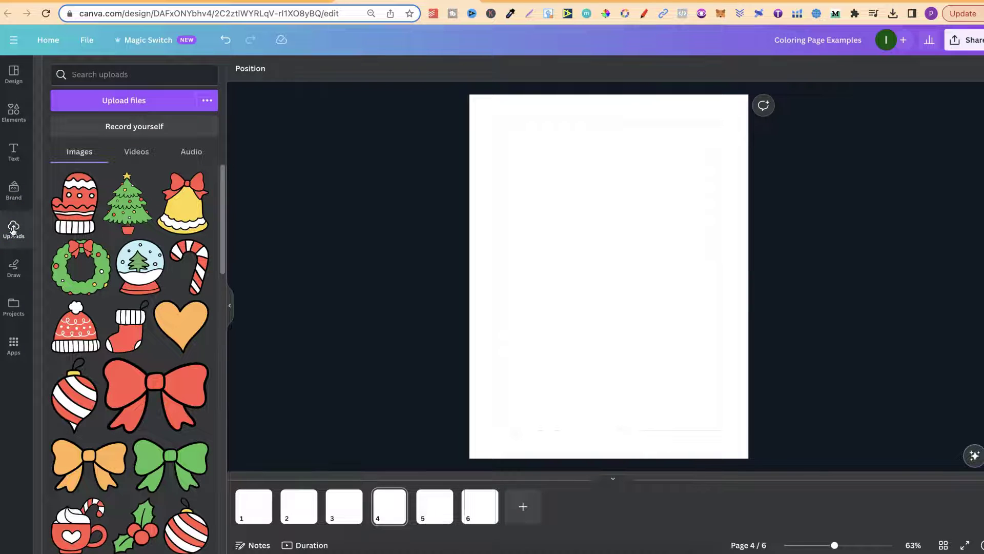
scroll(176, 447, down, 5)
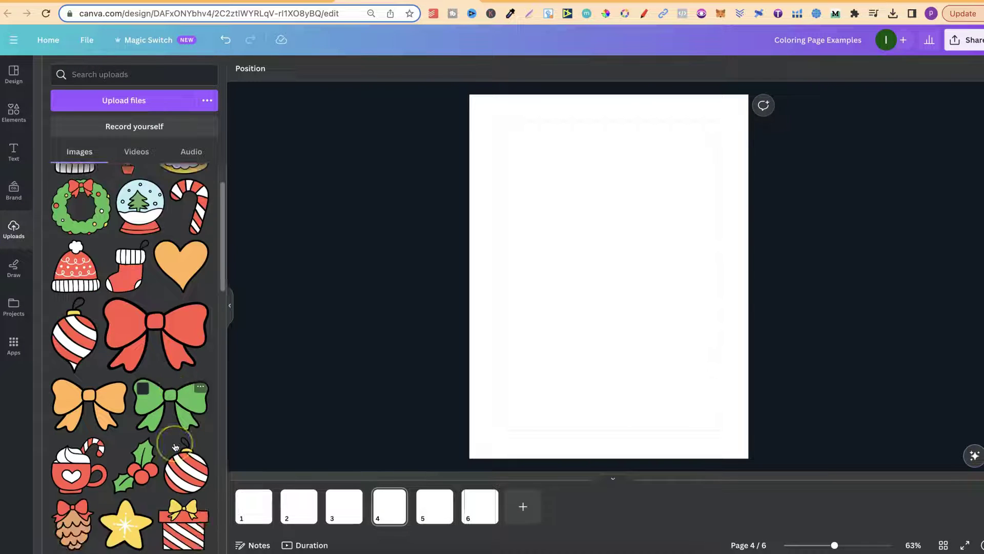
scroll(175, 447, down, 2)
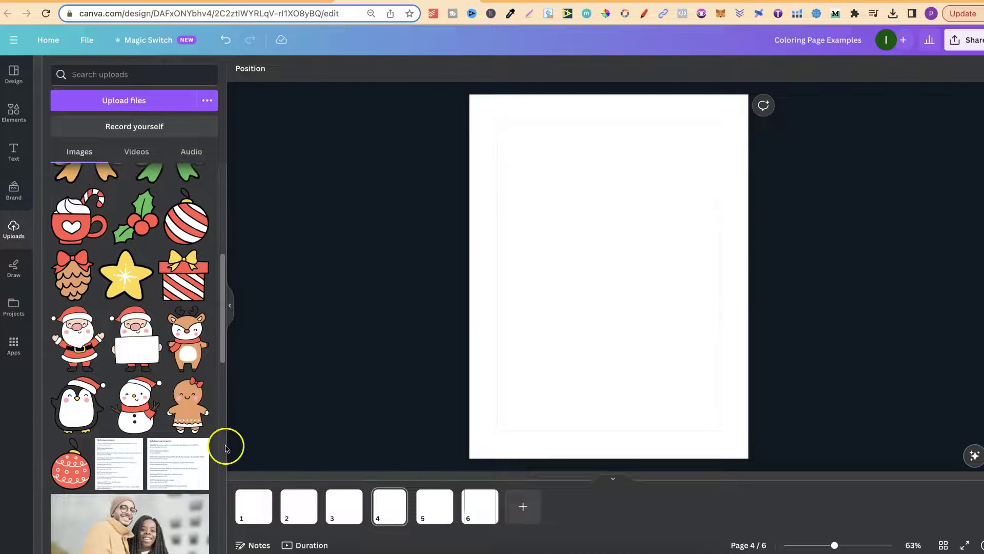
click(292, 510)
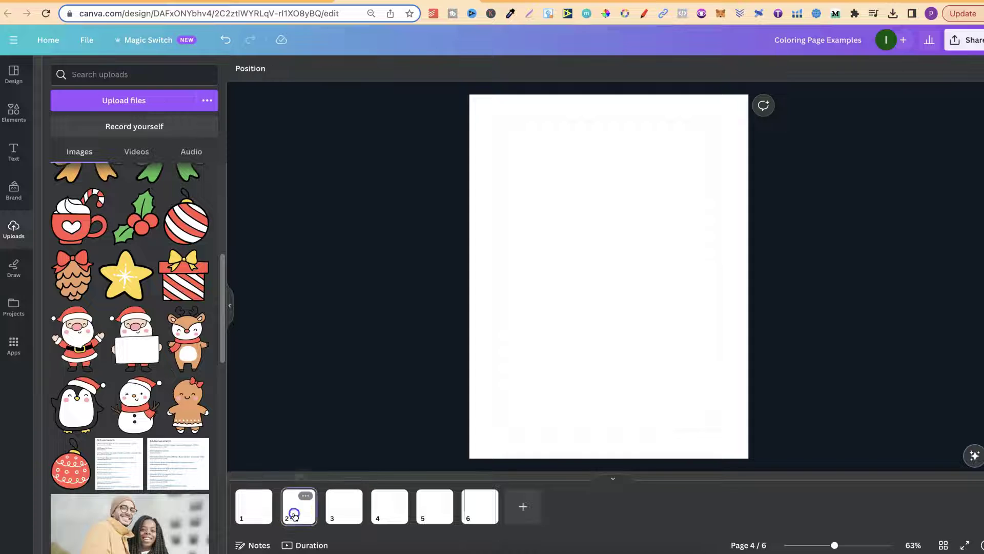
click(134, 340)
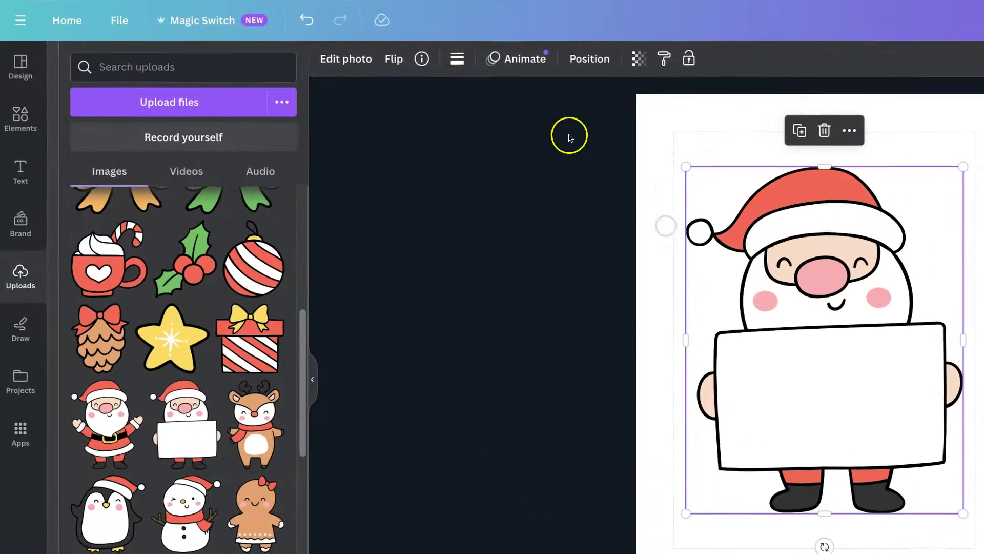
- Open the photo adjustments for the Santa image and bring up its color edit settings
click(351, 61)
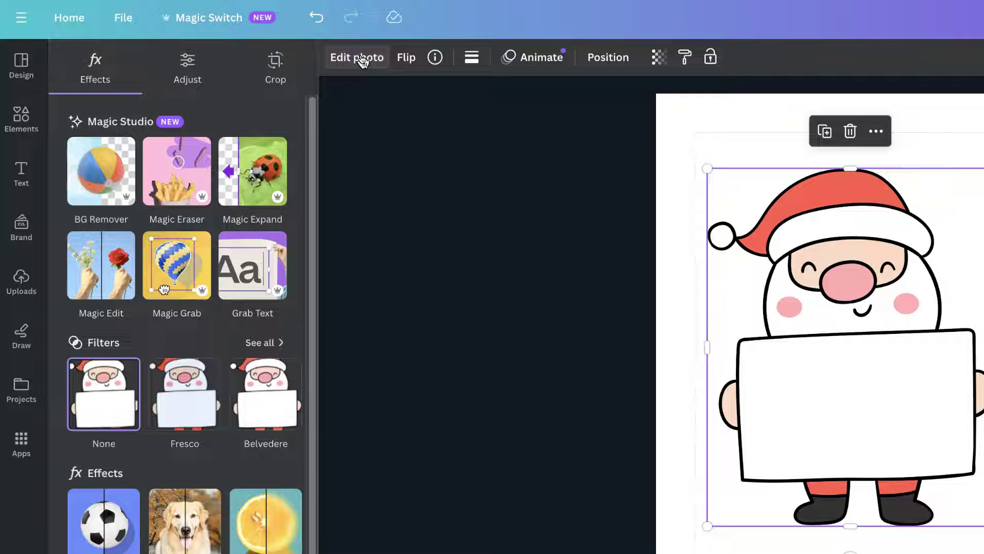
click(188, 64)
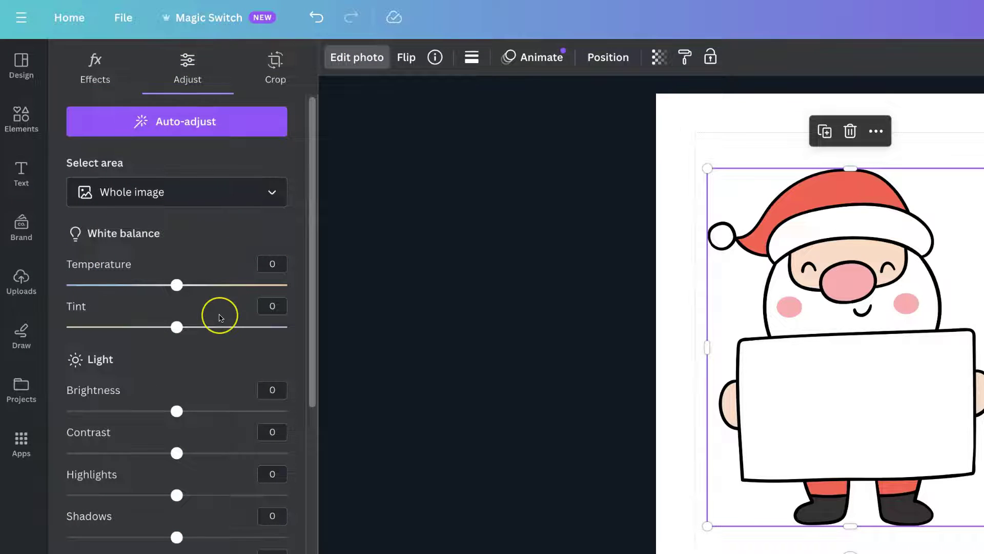
scroll(219, 314, down, 5)
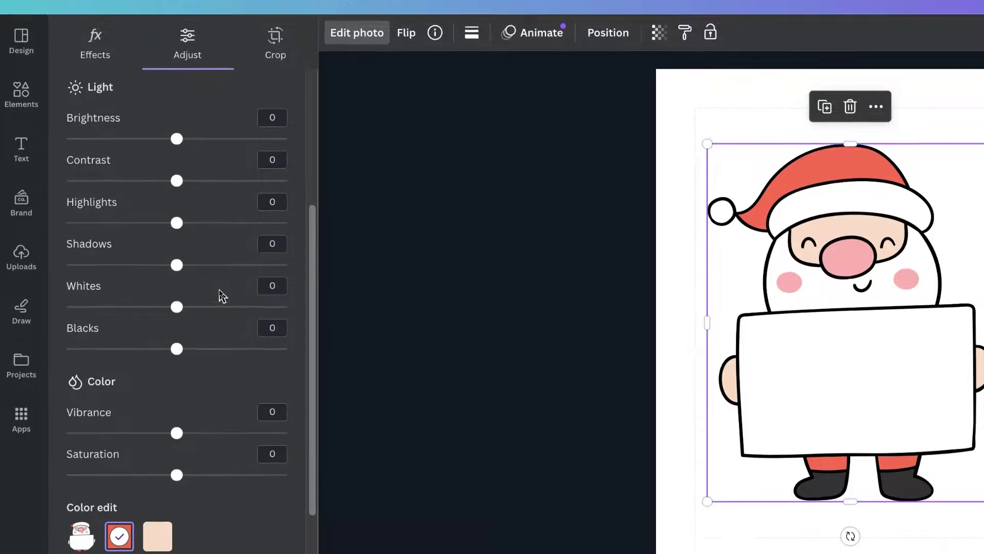
scroll(220, 295, down, 3)
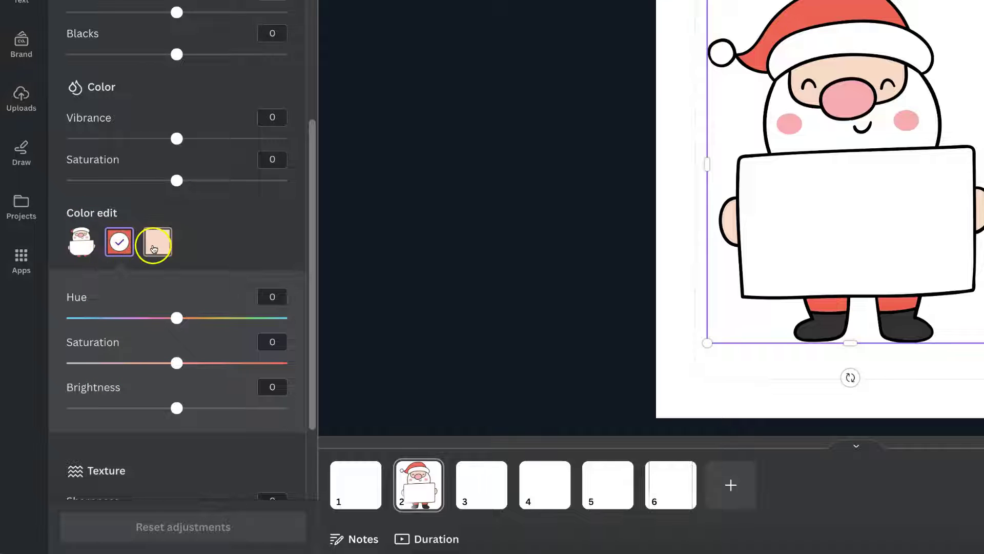
- Try to remove the saturation from the red color of the Santa image
click(177, 318)
mouse_move(179, 318)
mouse_down()
mouse_move(272, 319)
mouse_move(97, 321)
mouse_move(177, 322)
mouse_up()
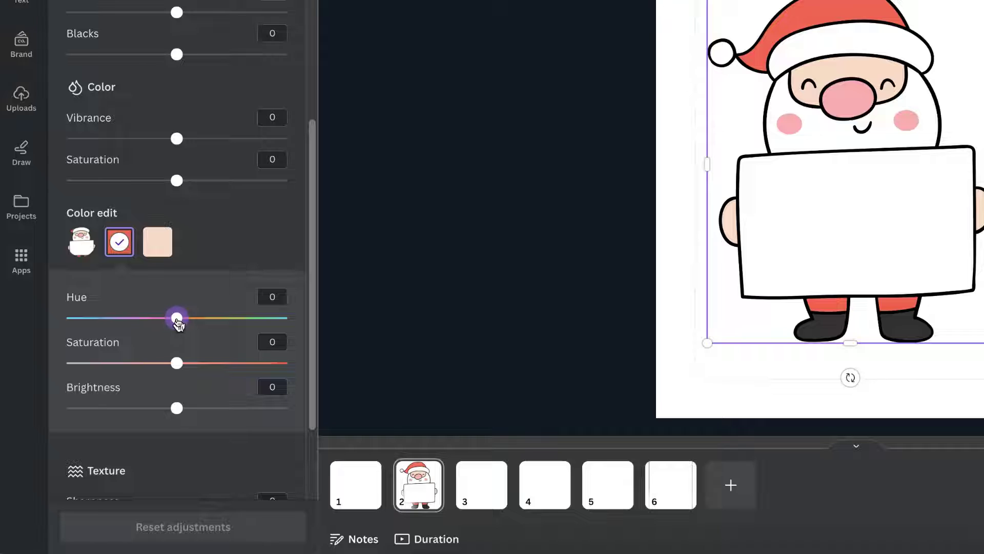
click(176, 363)
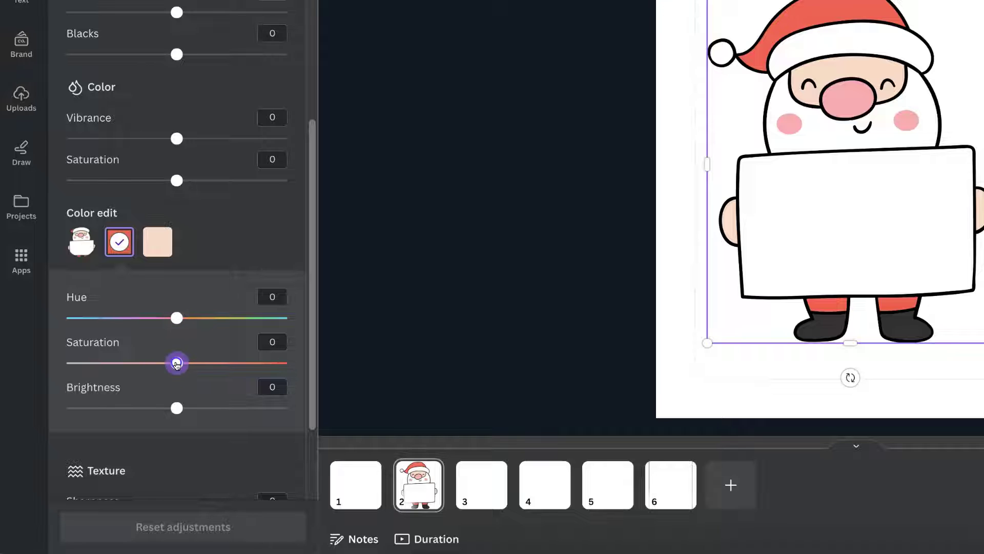
drag(176, 363, 175, 363)
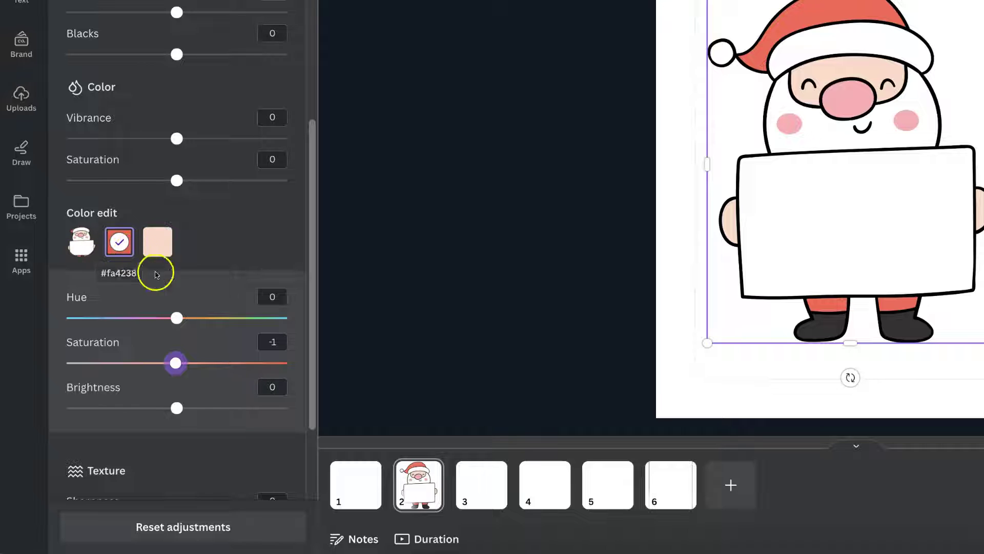
drag(175, 363, 48, 367)
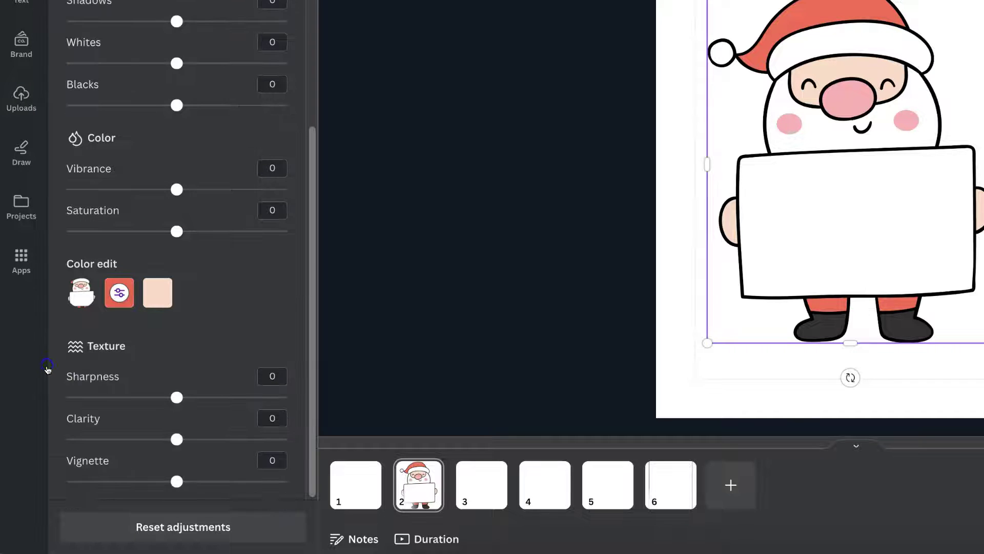
- Set the Santa image's red color to saturation -100 and brightness 100, and raise the image's whites to 100
click(121, 308)
drag(177, 413, 65, 413)
drag(178, 458, 296, 464)
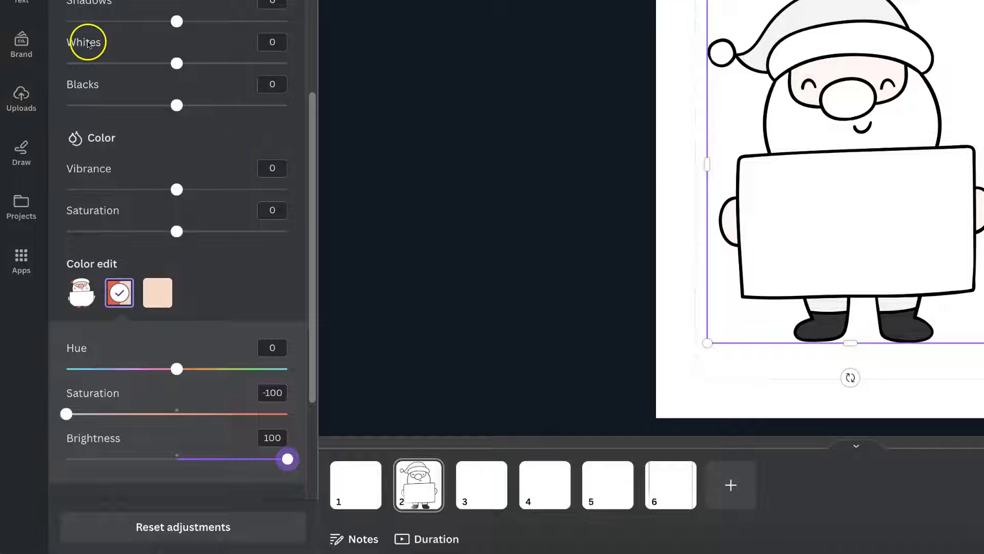
drag(176, 63, 290, 67)
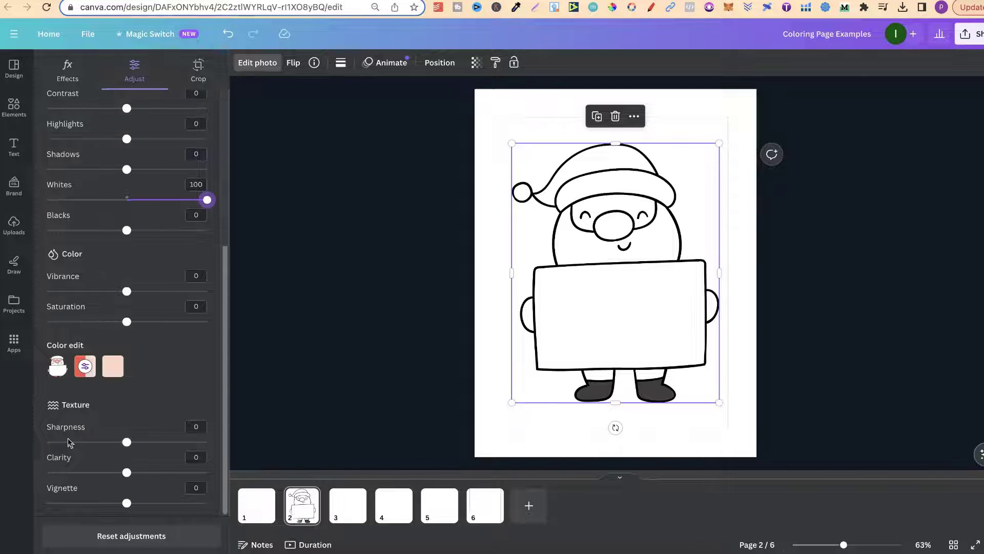
- Set the Santa image's peach color to saturation -100 and brightness 100, and leave the photo adjustments
click(113, 366)
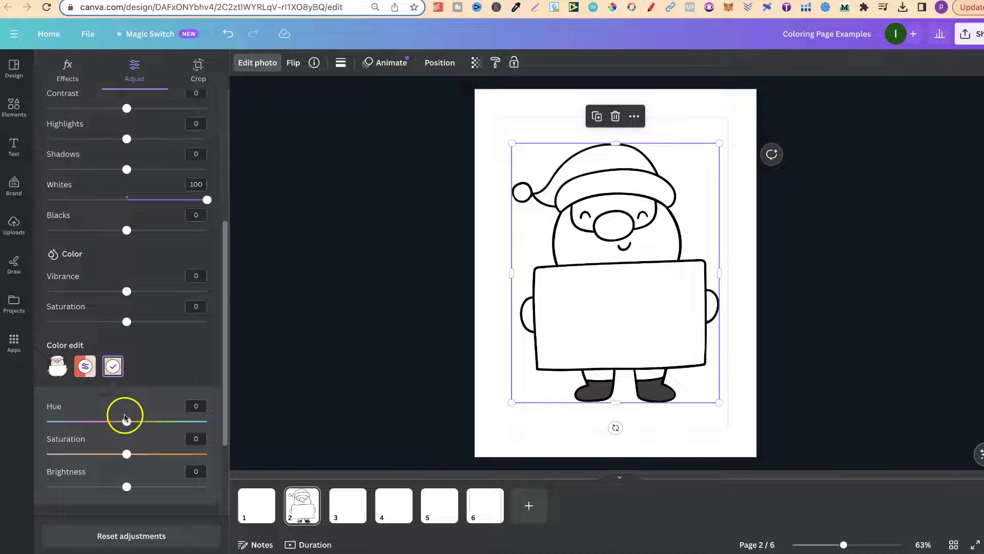
drag(127, 453, 42, 455)
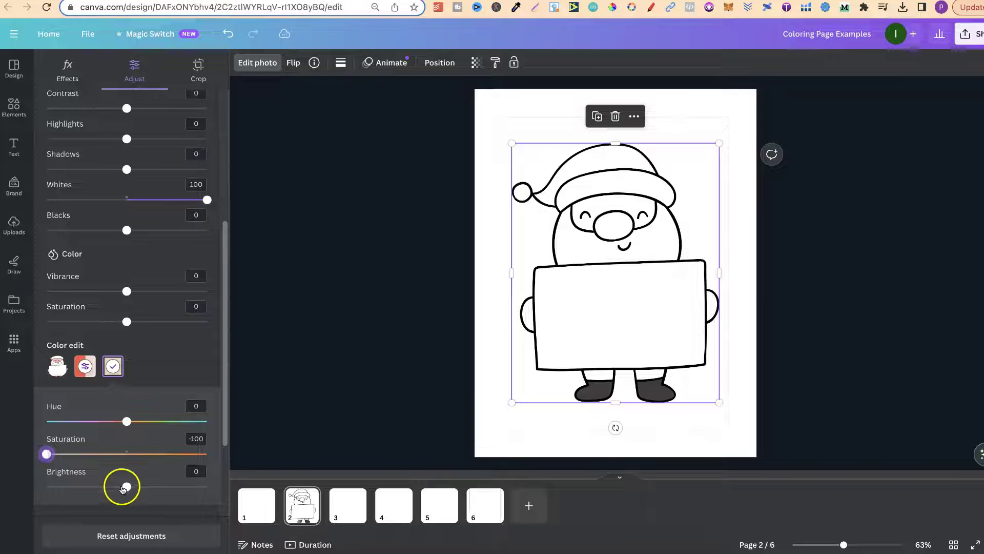
drag(126, 486, 228, 493)
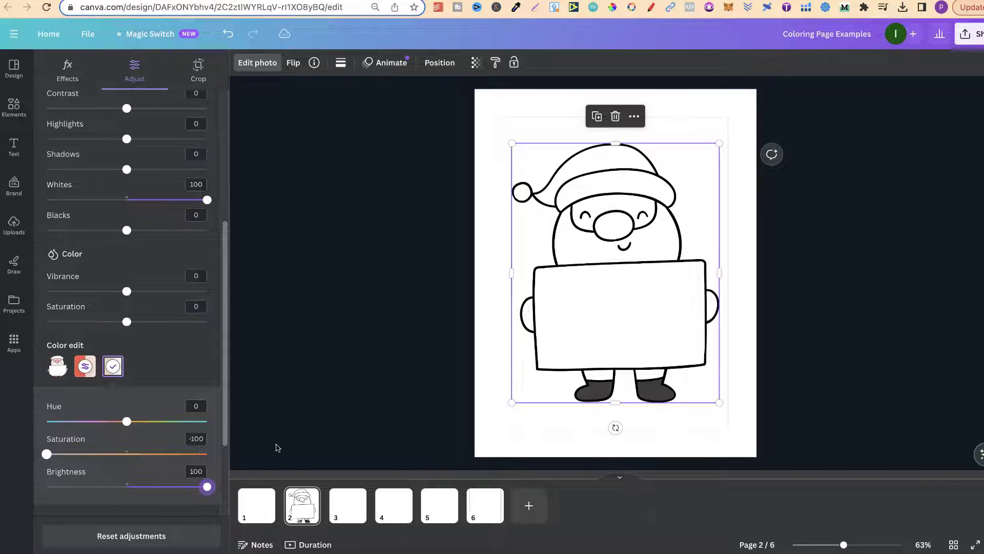
click(332, 389)
click(444, 286)
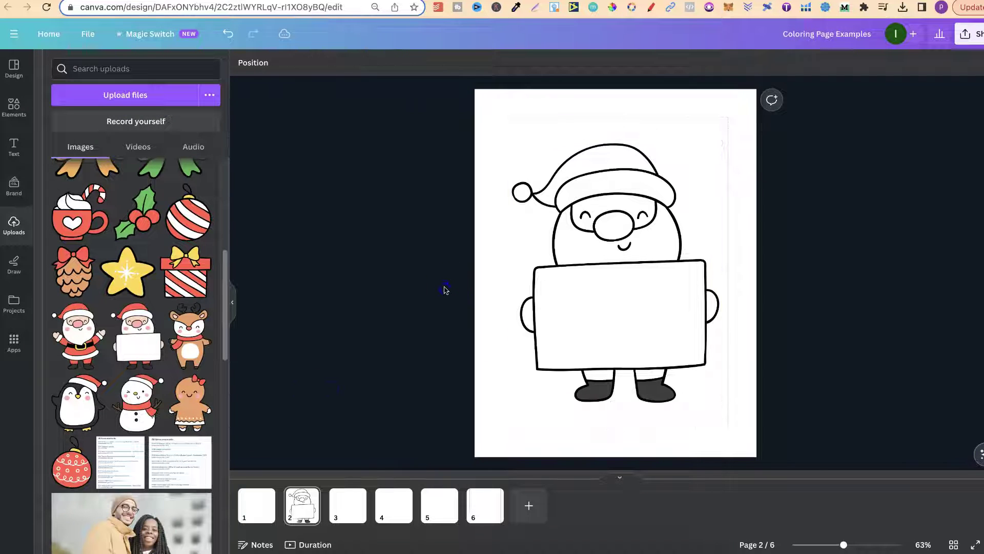
- Place the uploaded reindeer with the red scarf on blank page 3
click(357, 498)
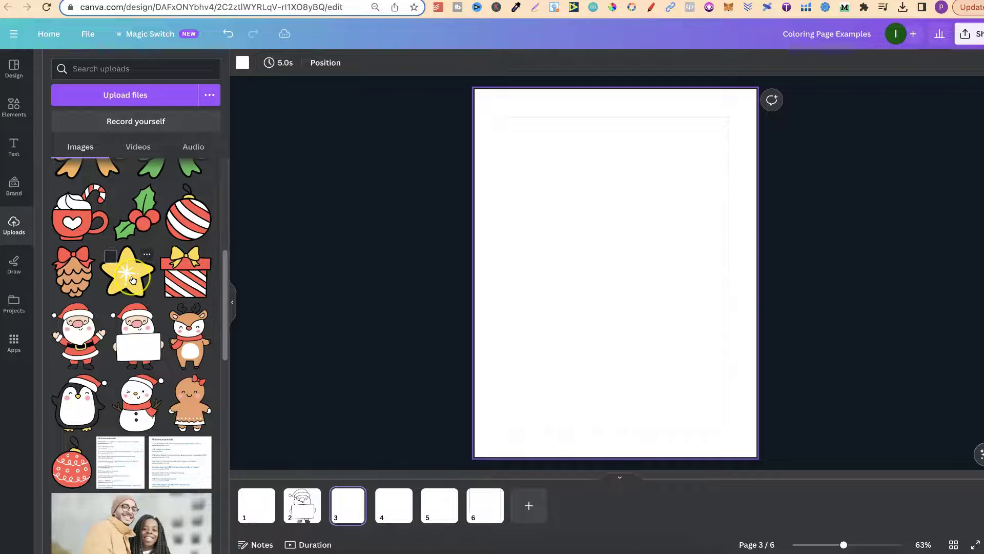
scroll(132, 280, up, 3)
click(298, 513)
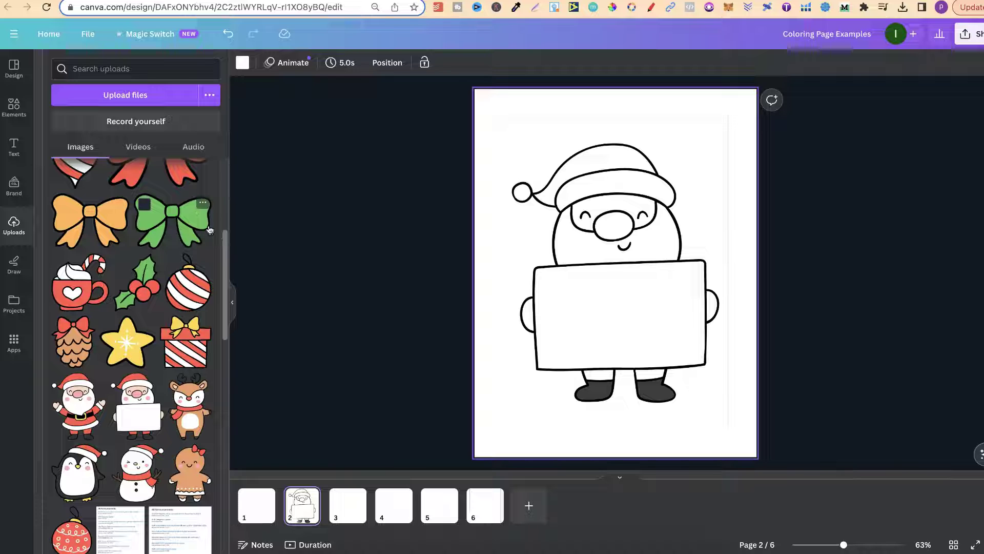
click(346, 505)
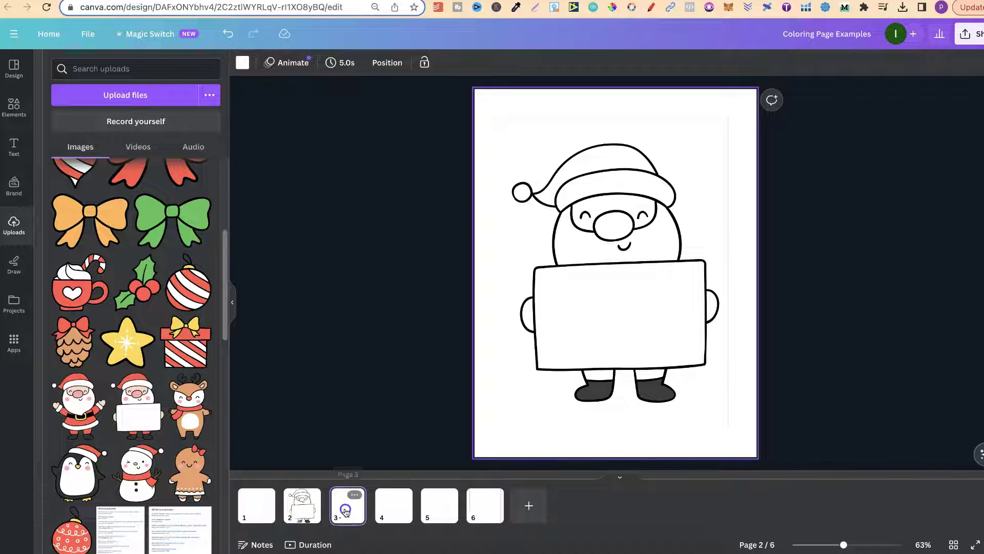
click(192, 410)
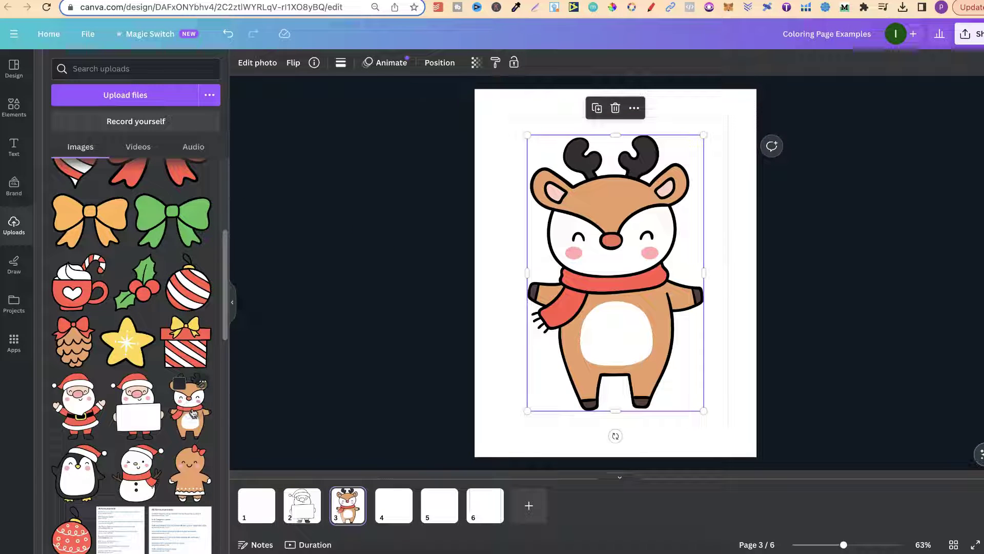
- Set the reindeer image's red color to saturation -100 and brightness 100 in the photo adjustments
click(253, 63)
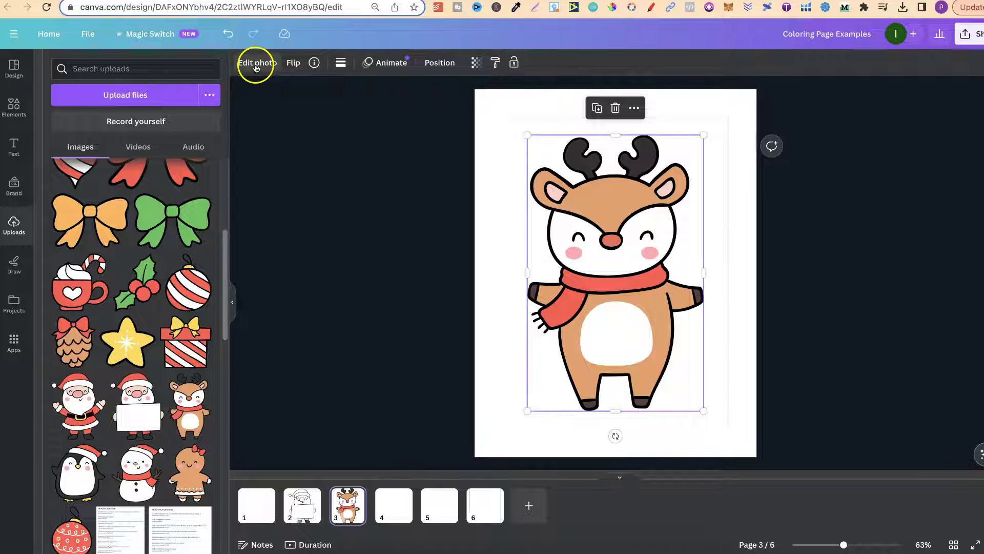
click(135, 69)
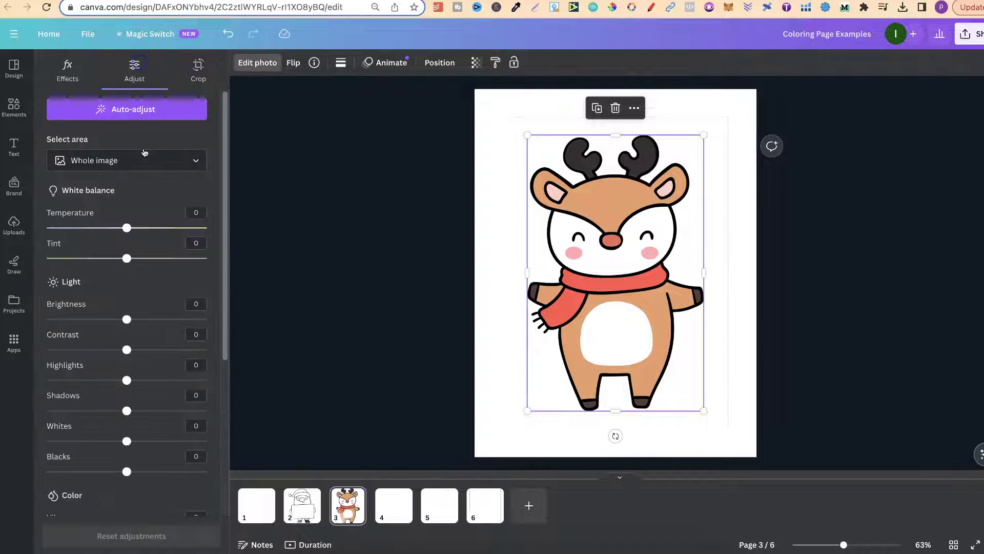
scroll(142, 304, down, 5)
click(85, 366)
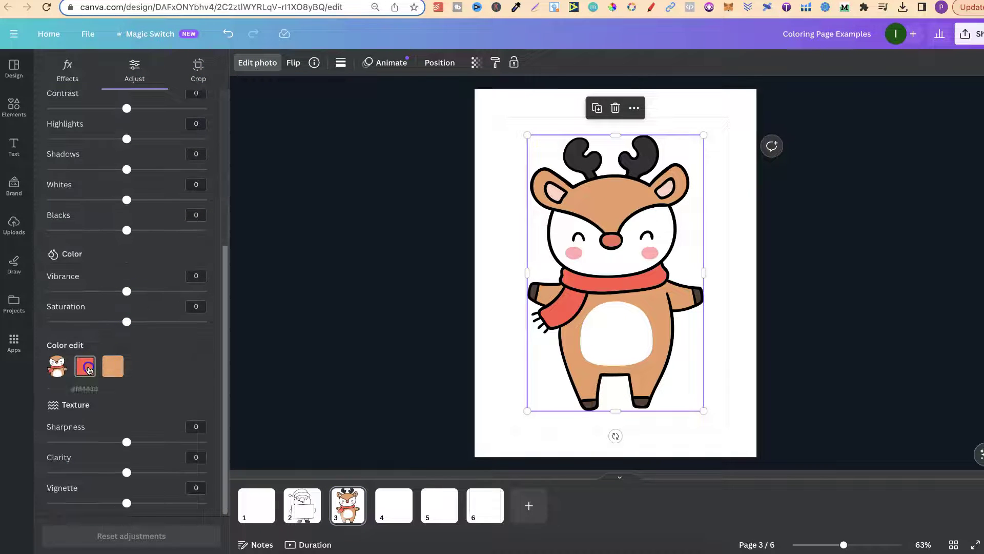
drag(127, 454, 42, 454)
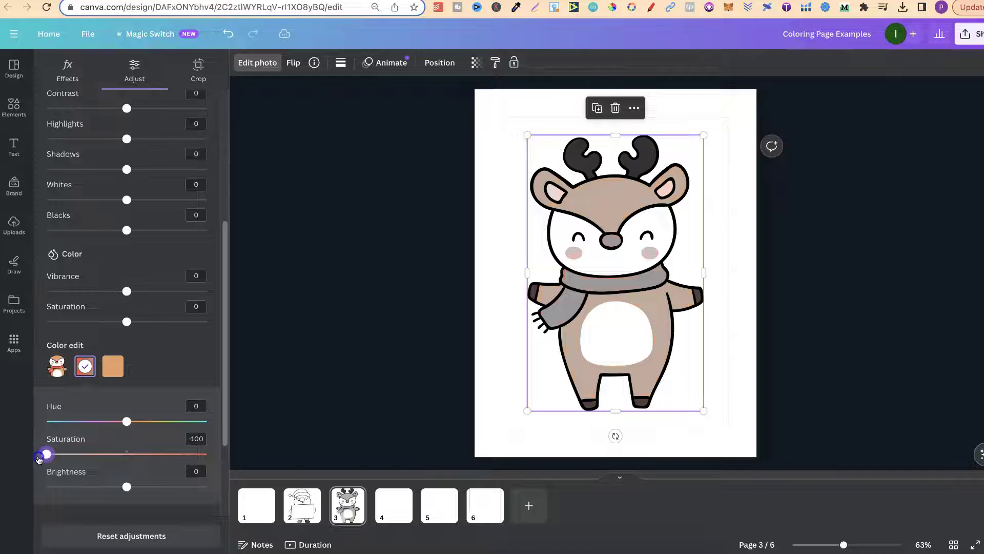
drag(127, 486, 210, 496)
- Set the reindeer's brown color to saturation -100 and brightness 100, and raise the image's whites to 100
click(114, 372)
drag(127, 454, 41, 458)
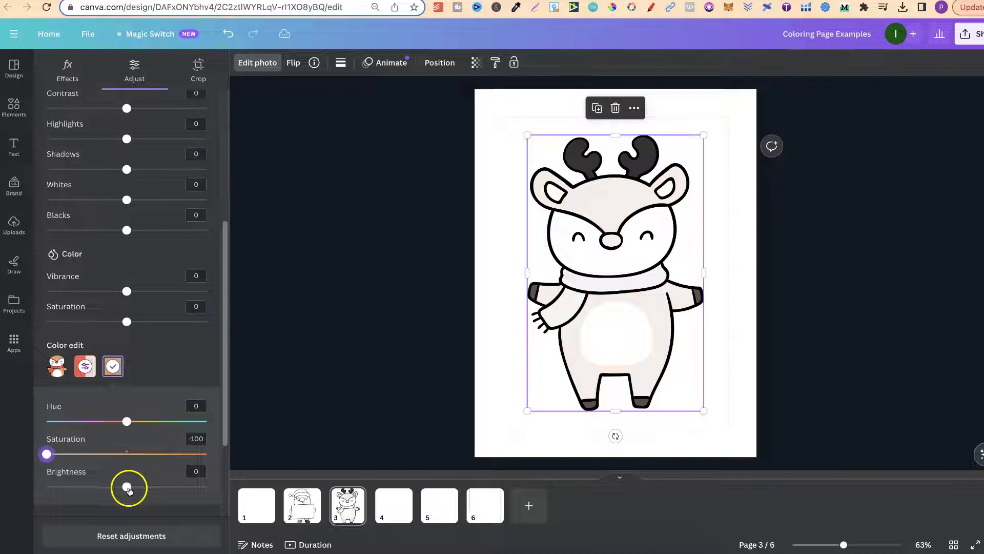
drag(131, 491, 221, 495)
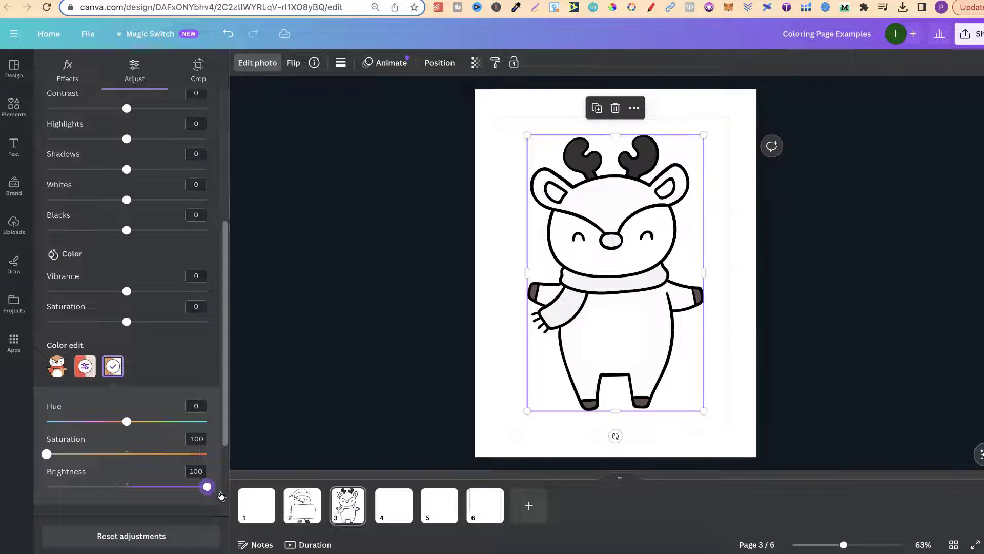
drag(128, 200, 211, 200)
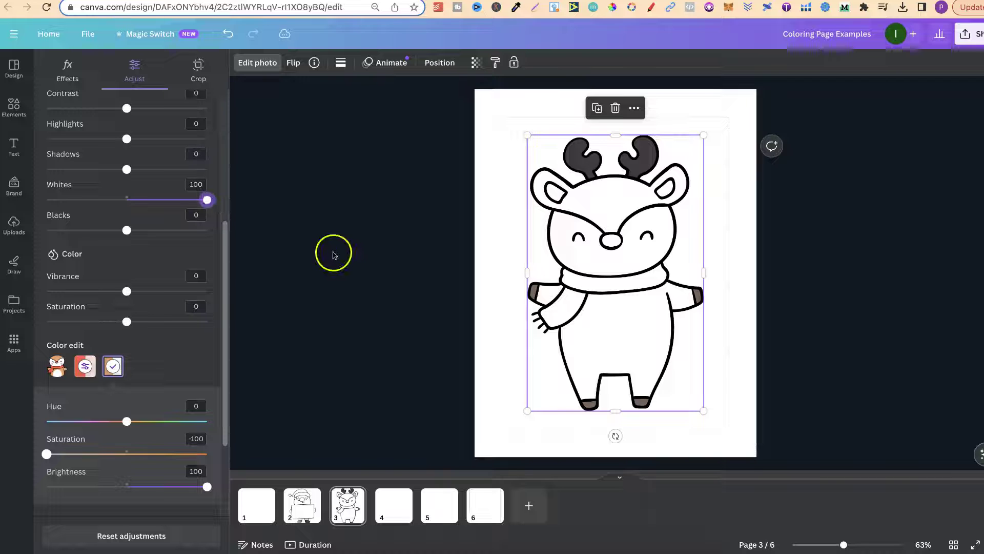
click(333, 253)
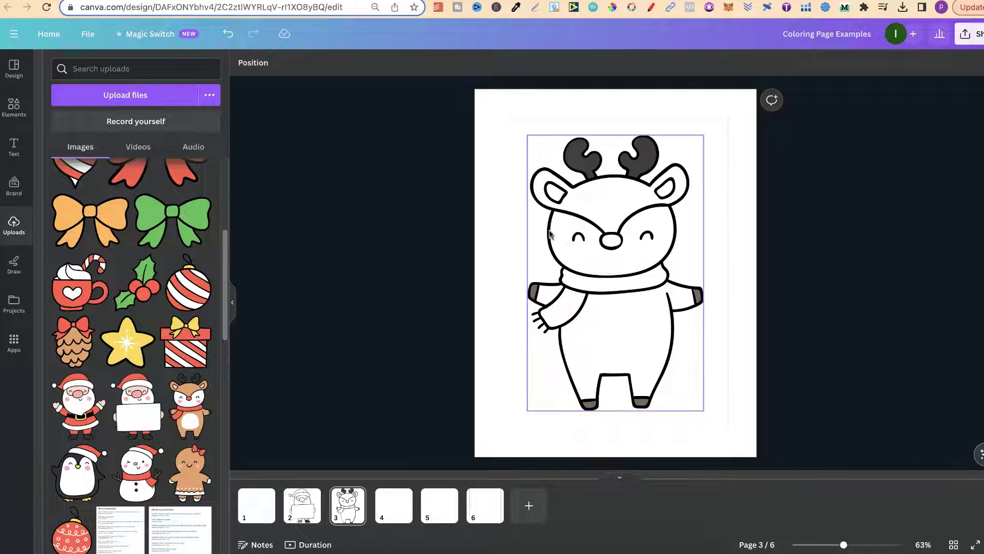
click(596, 246)
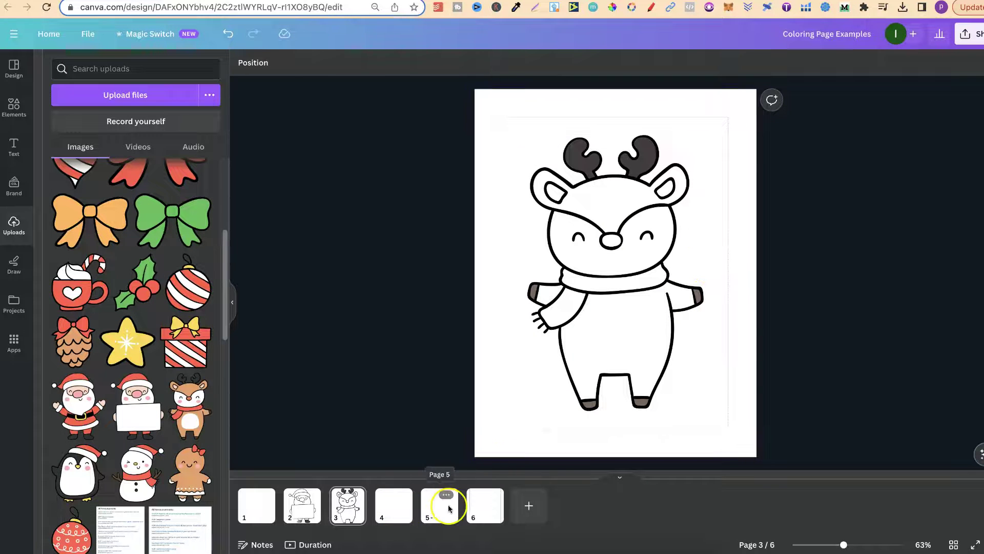
- Place the uploaded striped gift box on blank page 4, and set its yellow color to saturation -100 and brightness 100
click(402, 512)
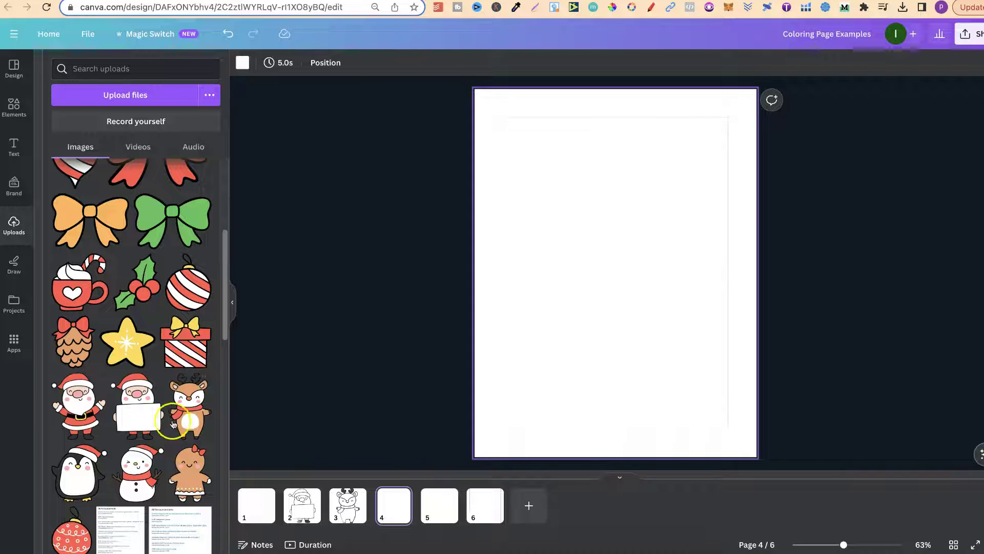
click(185, 351)
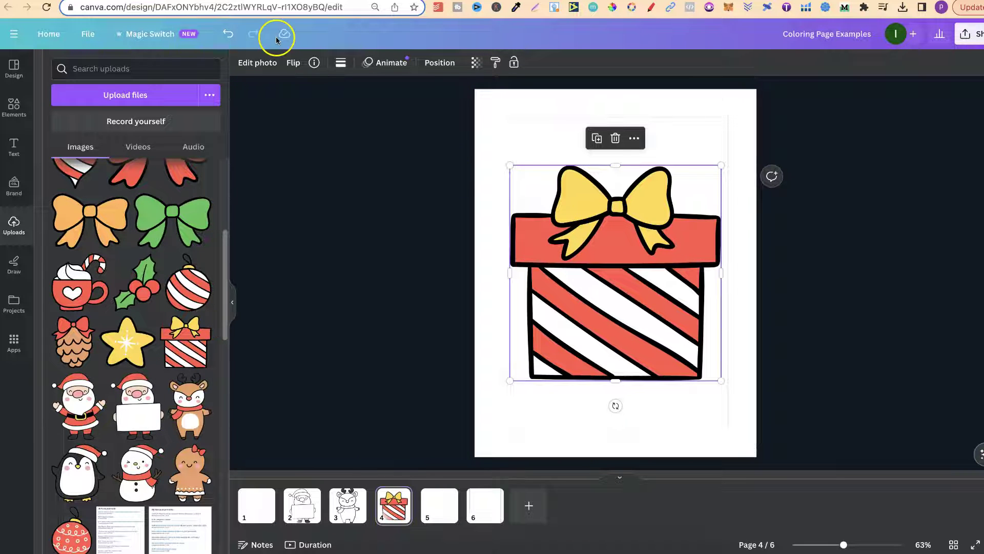
click(251, 62)
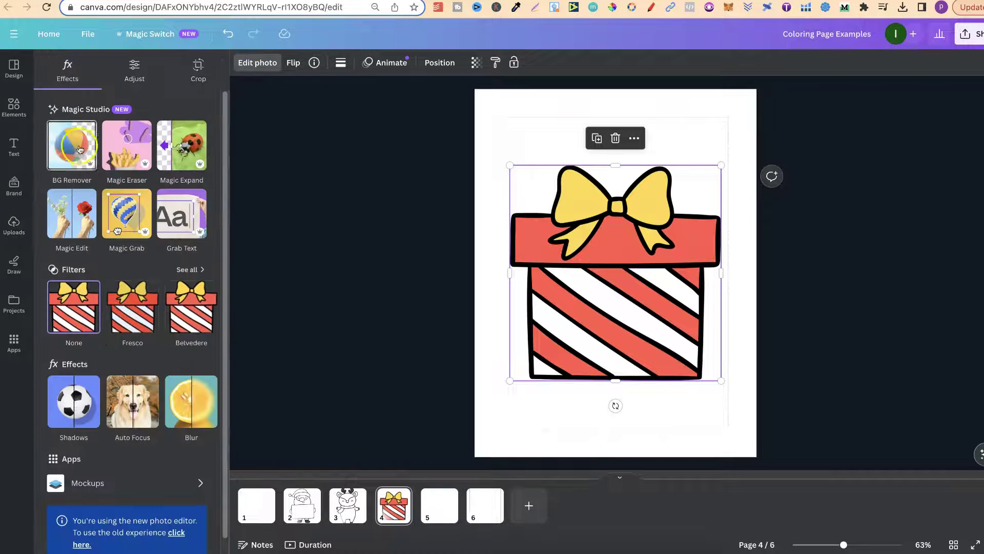
click(134, 69)
scroll(148, 308, down, 5)
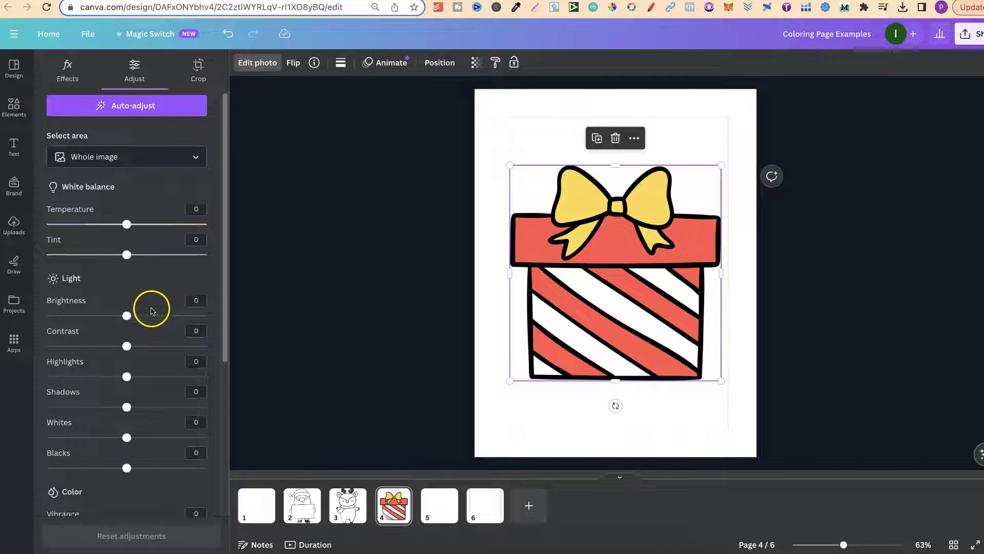
click(95, 368)
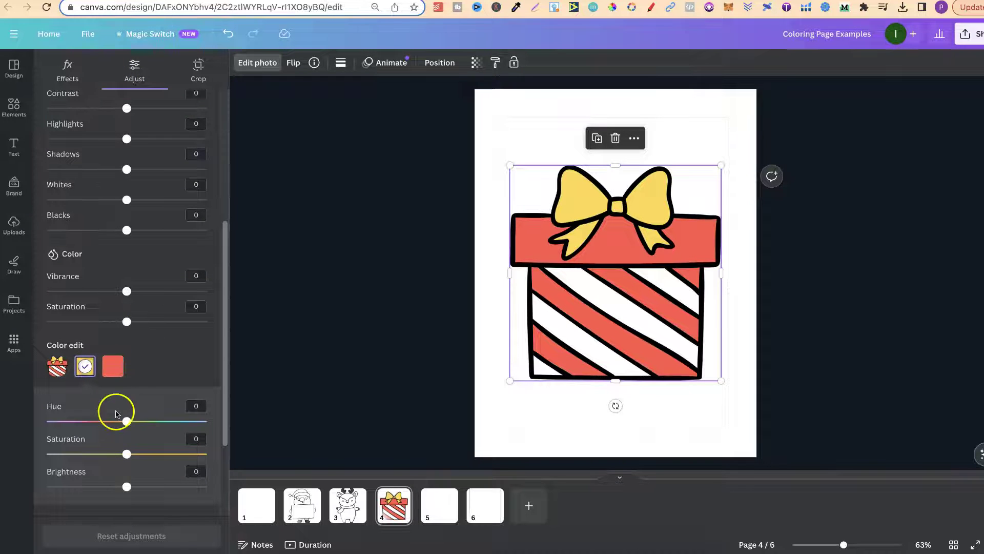
drag(126, 454, 44, 454)
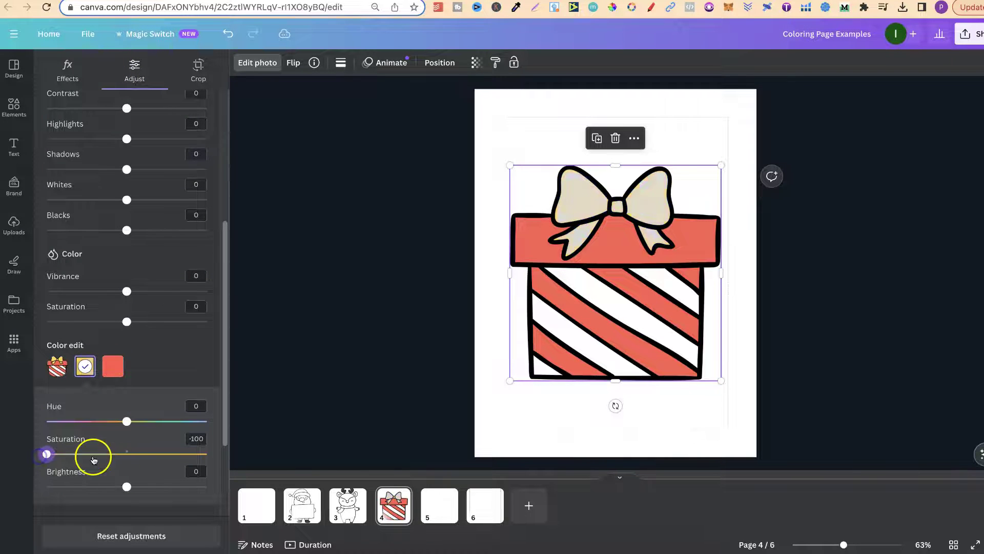
drag(127, 487, 208, 486)
- Set the gift box's red color to saturation -100 and brightness 100, and raise the image's whites to 100
click(113, 367)
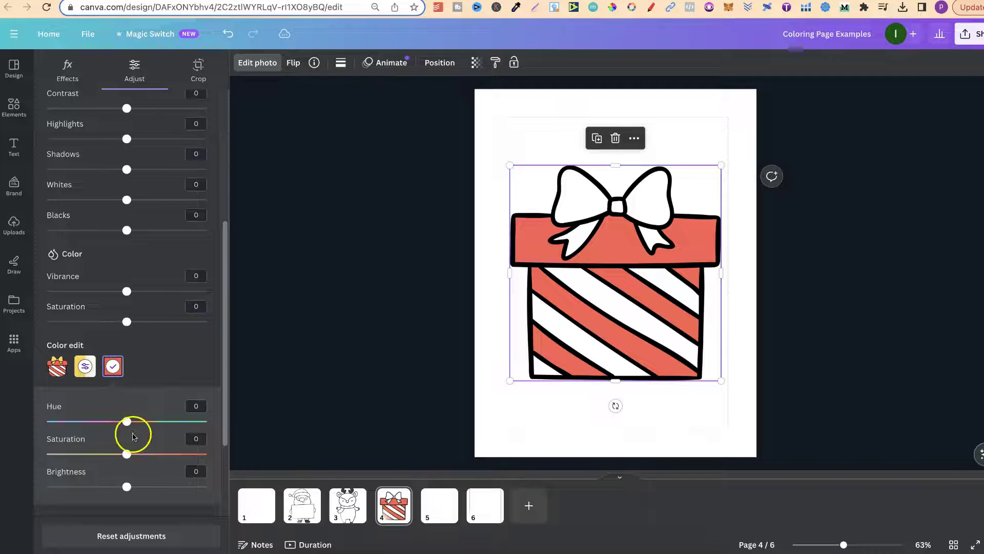
drag(127, 454, 45, 455)
drag(126, 487, 216, 492)
drag(127, 199, 239, 216)
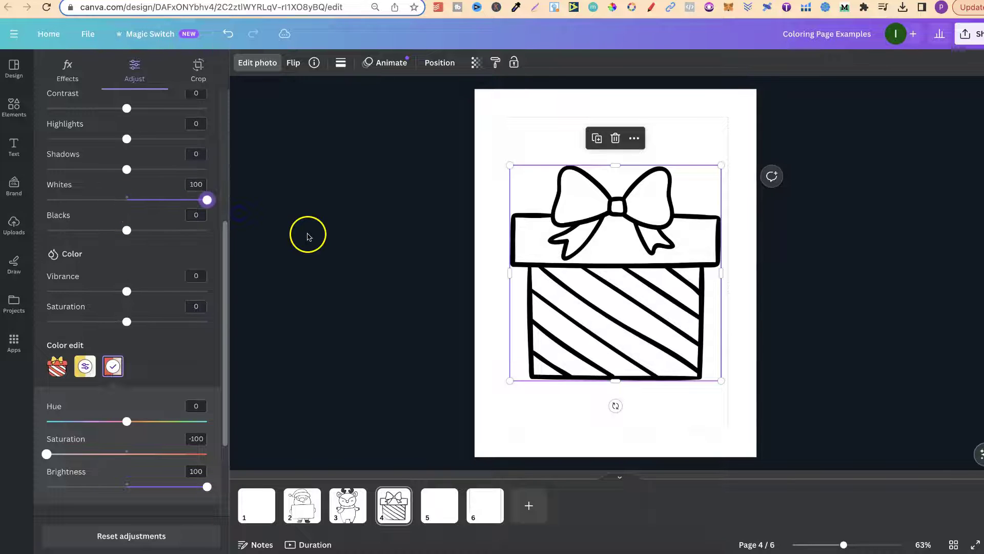
click(309, 236)
click(322, 236)
- Review the converted coloring pages from page 2 onward and the framed page 9
click(293, 503)
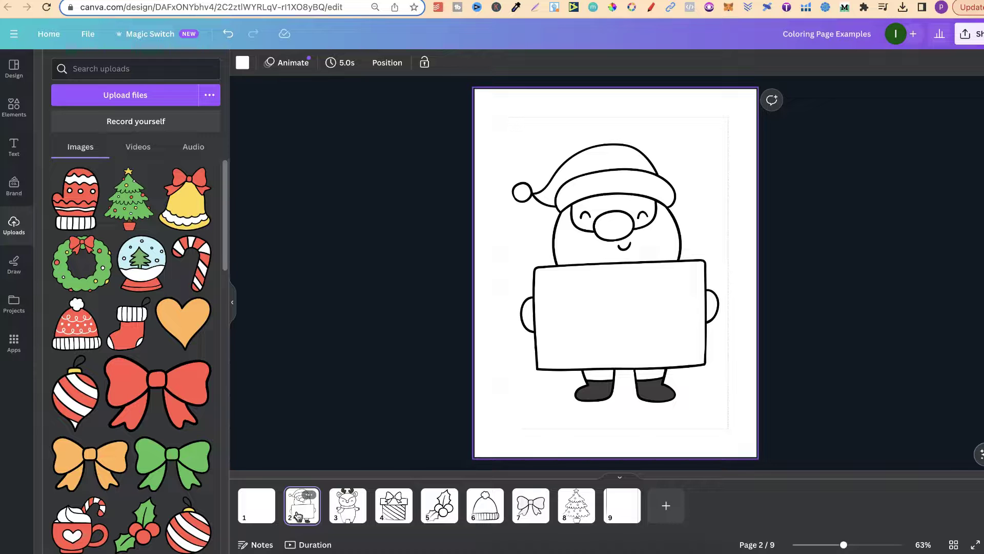
key(Right)
key(Right)
key(Right)
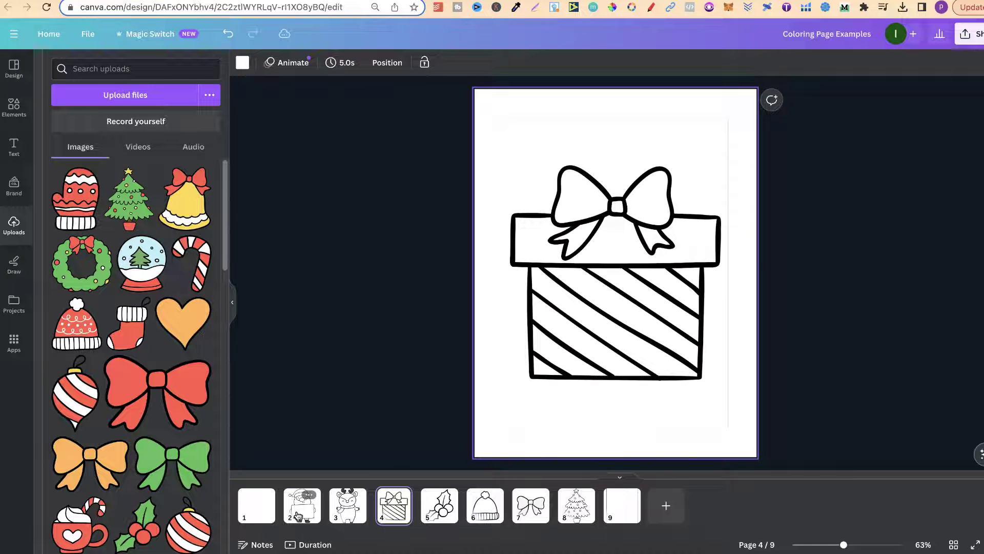
key(Right)
key(Right)
key(Right)
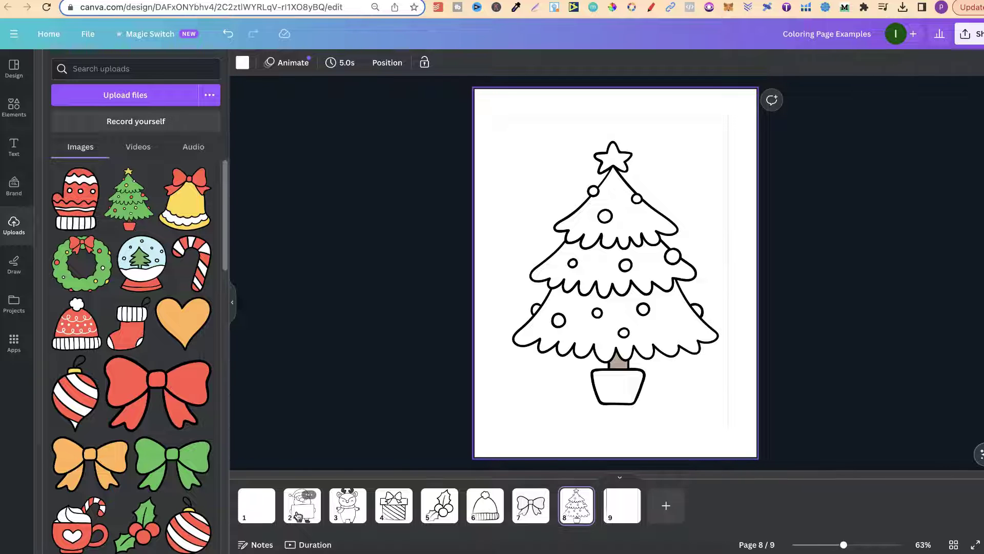
click(627, 512)
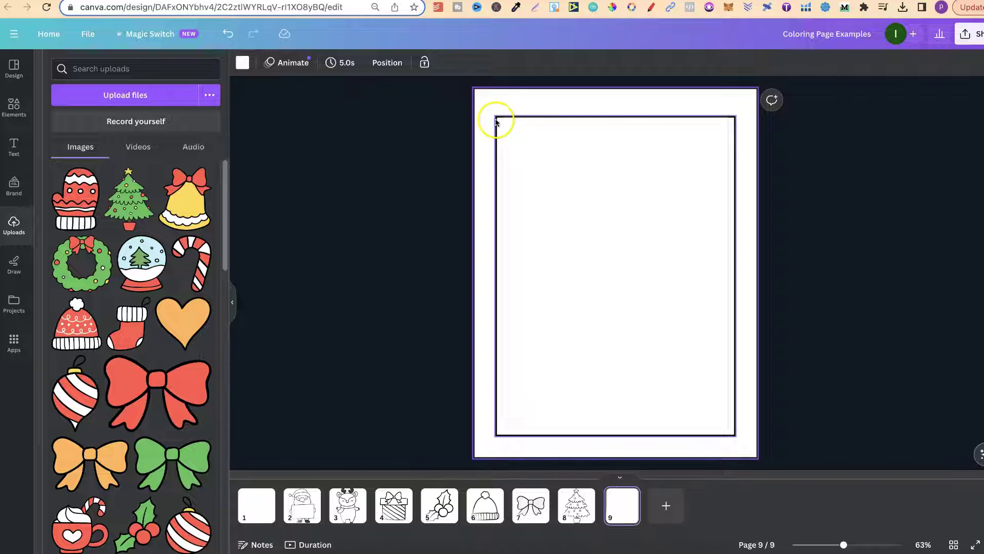
click(649, 425)
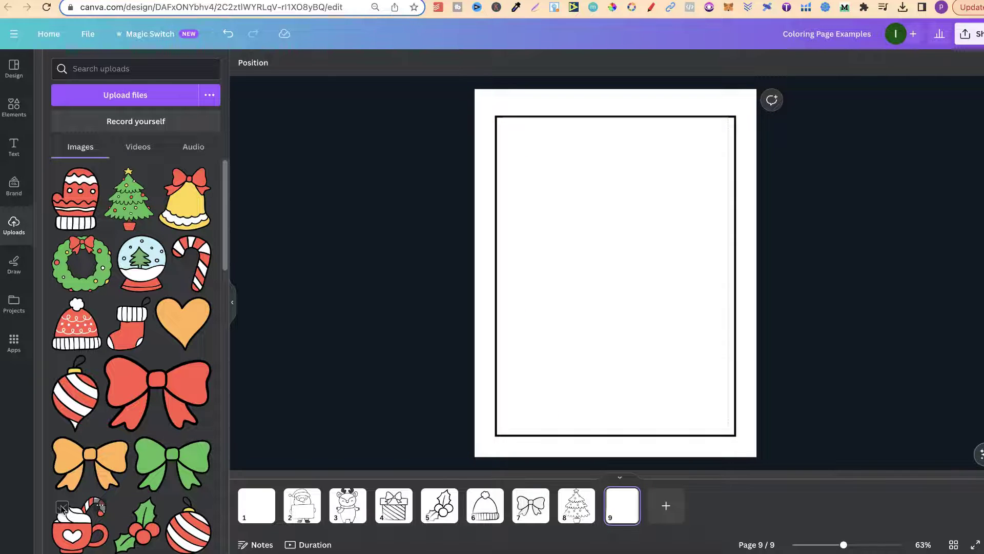
click(303, 505)
click(345, 505)
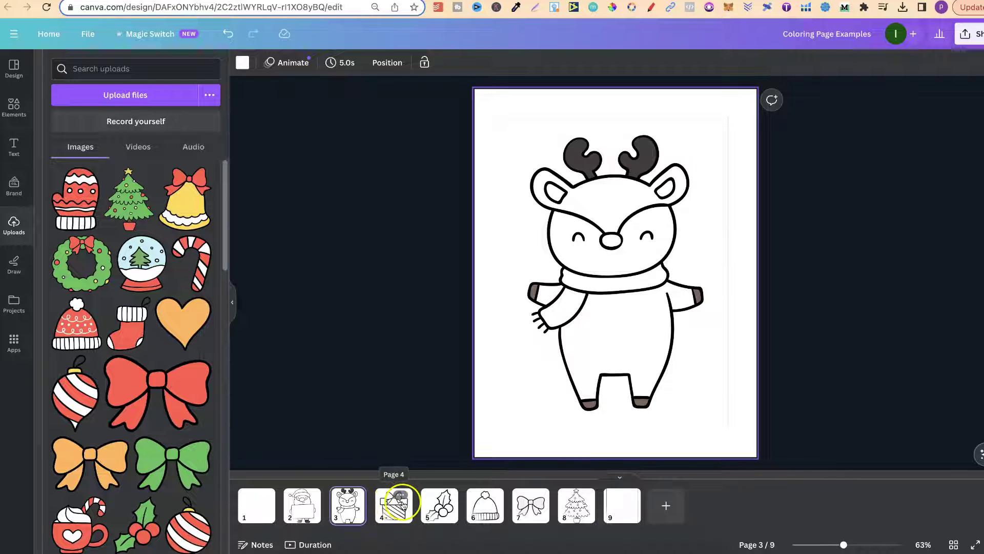
click(401, 505)
click(439, 505)
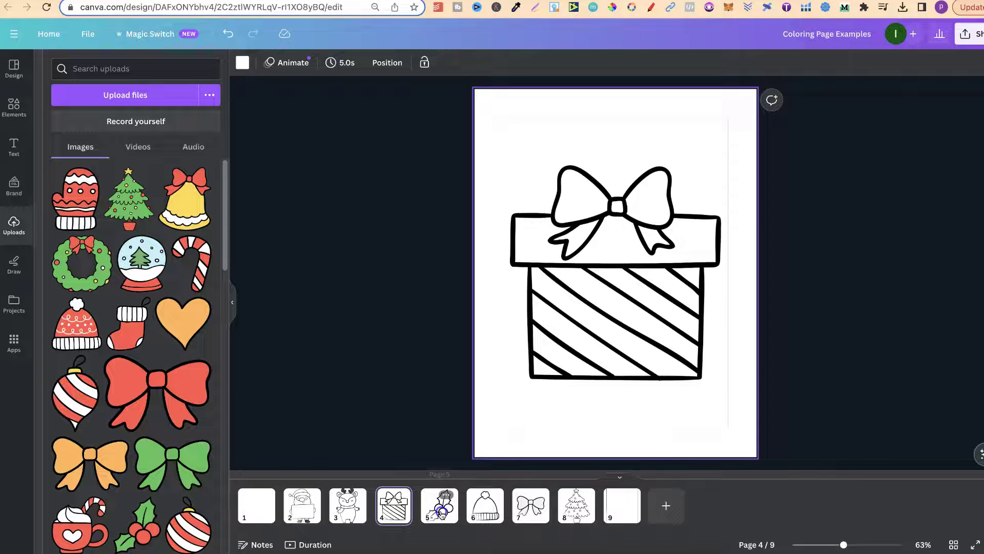
- Try the uploaded red mitten inside the frame on page 9, and delete it
click(623, 516)
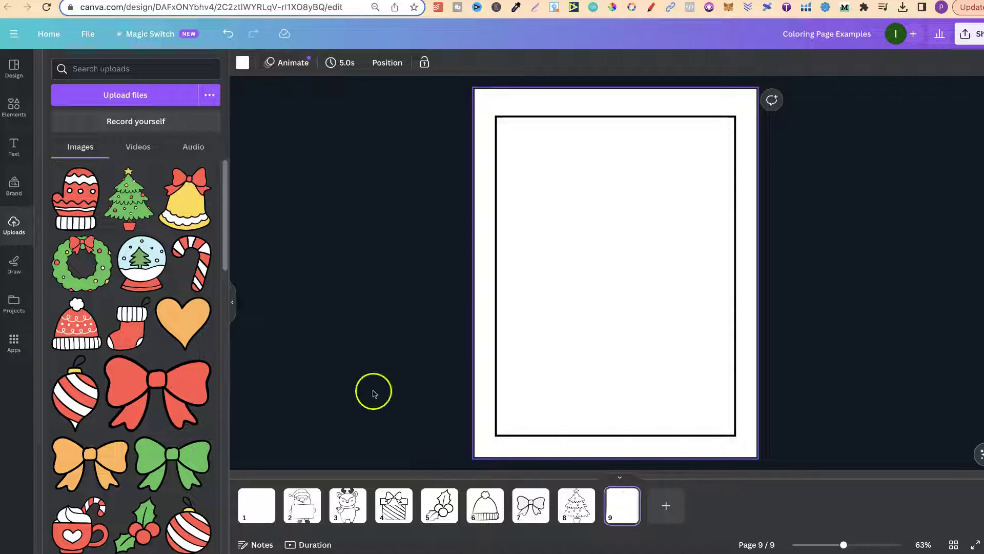
click(73, 206)
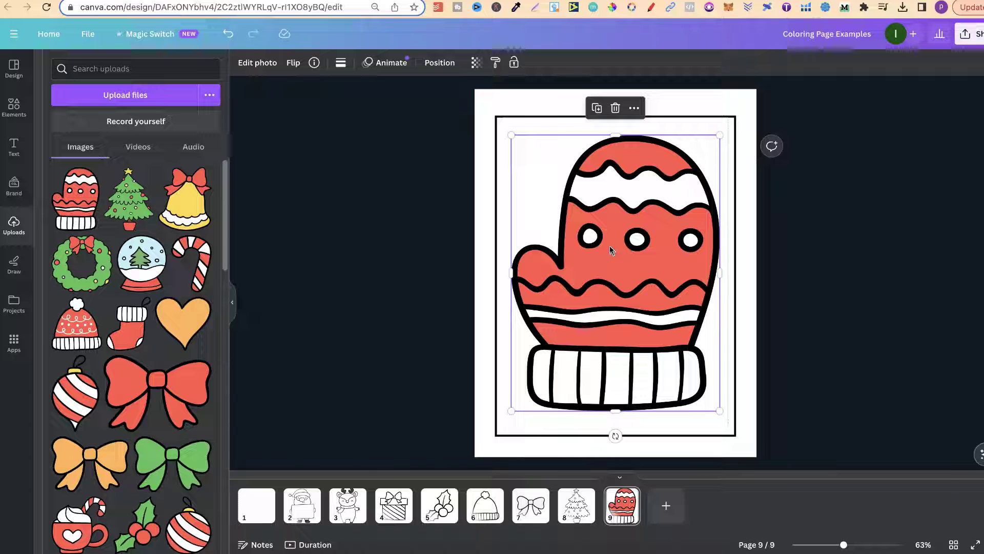
click(627, 245)
key(Delete)
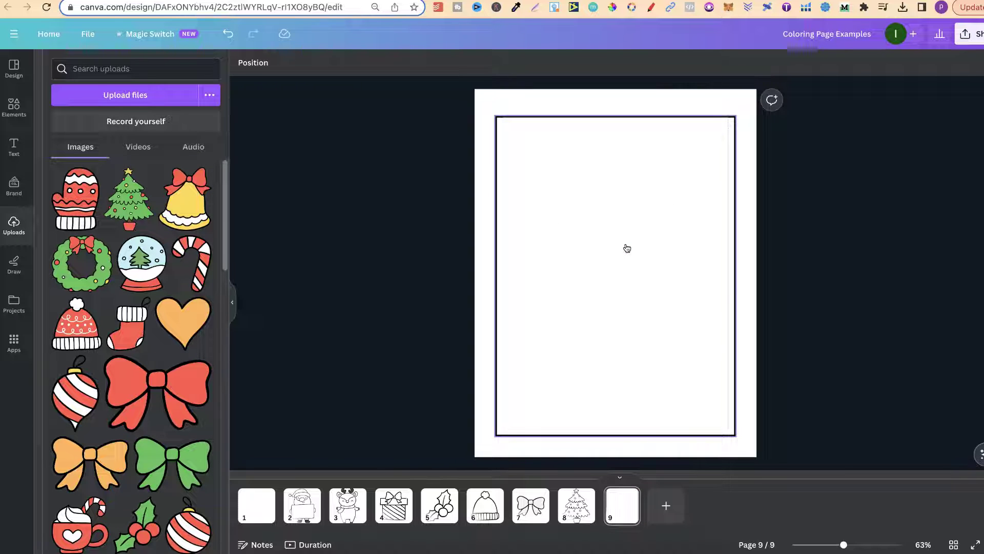
click(551, 393)
- Copy the black-and-white Santa from page 2 onto framed page 9, and shift a duplicate toward the page's lower left
click(302, 505)
click(629, 291)
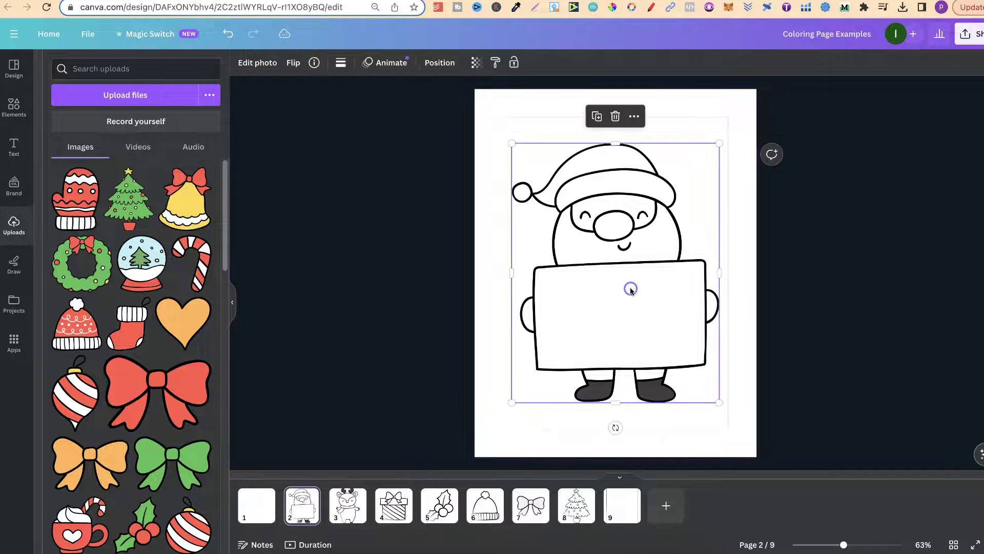
click(628, 505)
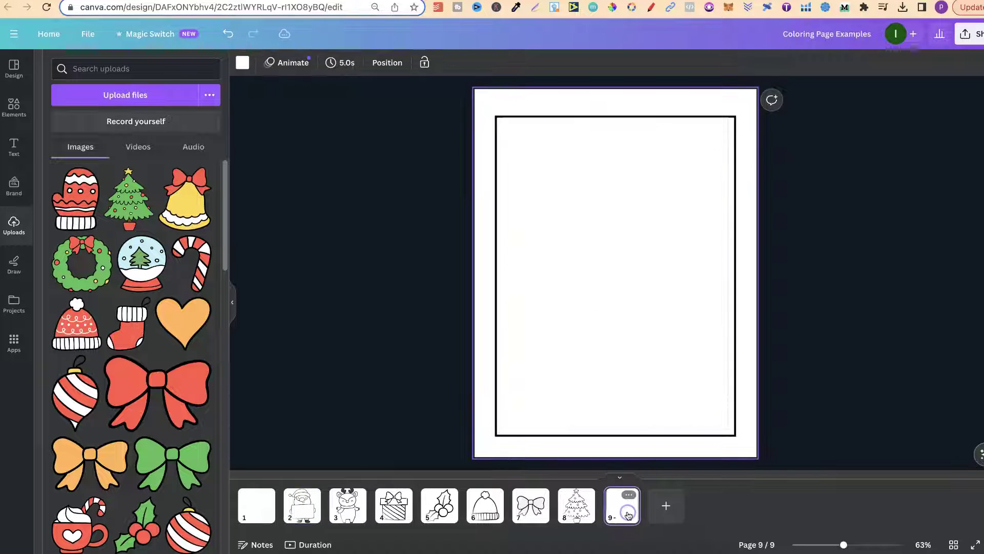
key(ctrl+v)
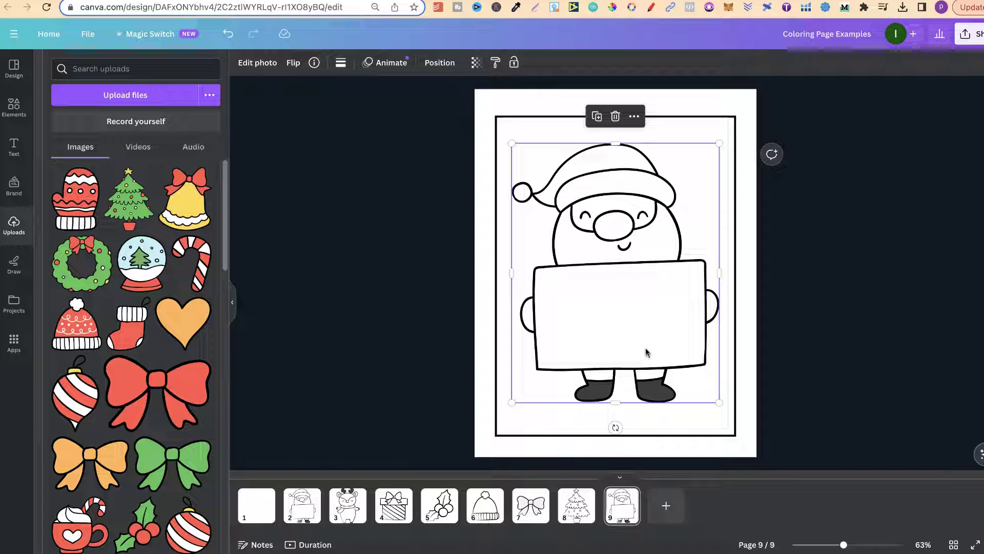
drag(675, 345, 717, 336)
drag(664, 325, 603, 385)
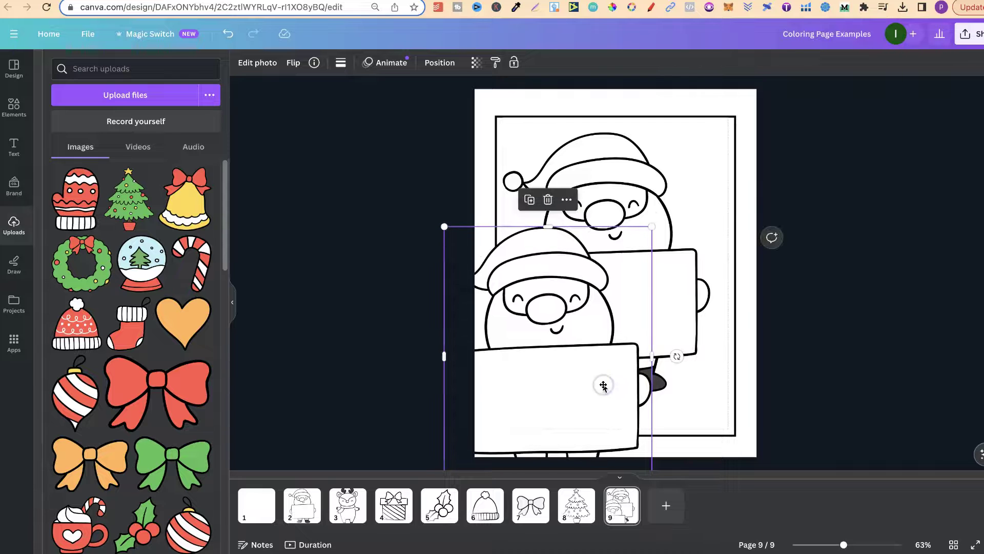
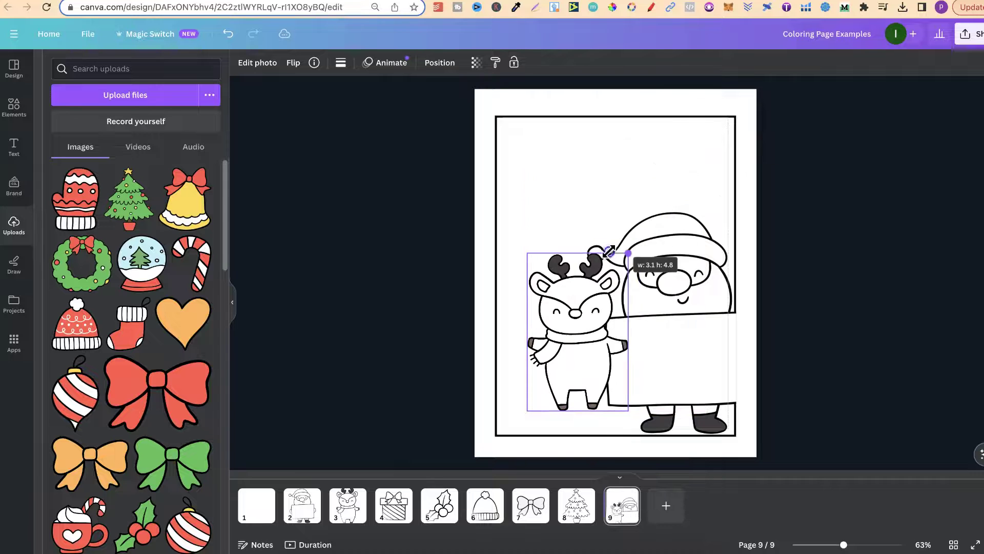
- Move the small reindeer into the lower-left corner of the frame on page 9
drag(567, 325, 541, 358)
- Copy the black-and-white Christmas tree from page 8 onto framed page 9
click(576, 505)
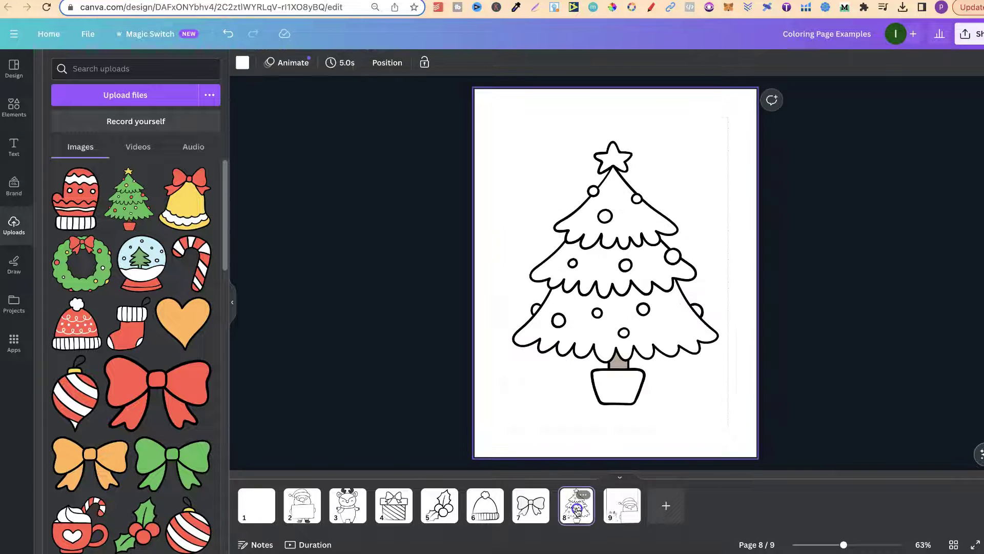
click(595, 277)
key(ctrl+c)
click(633, 505)
key(ctrl+v)
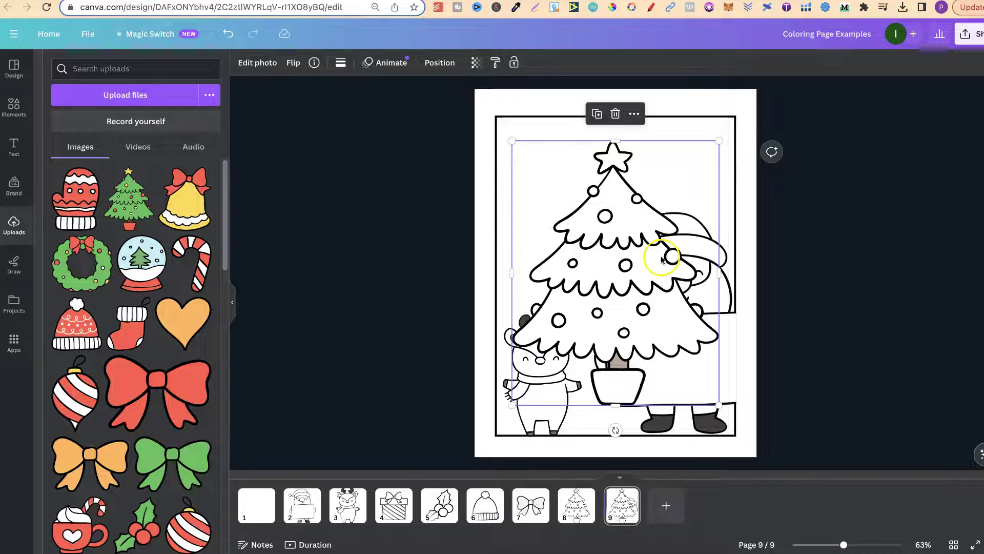
- Send the Christmas tree behind the other images, shift it left, and crop its overhang at the frame's left edge
click(440, 62)
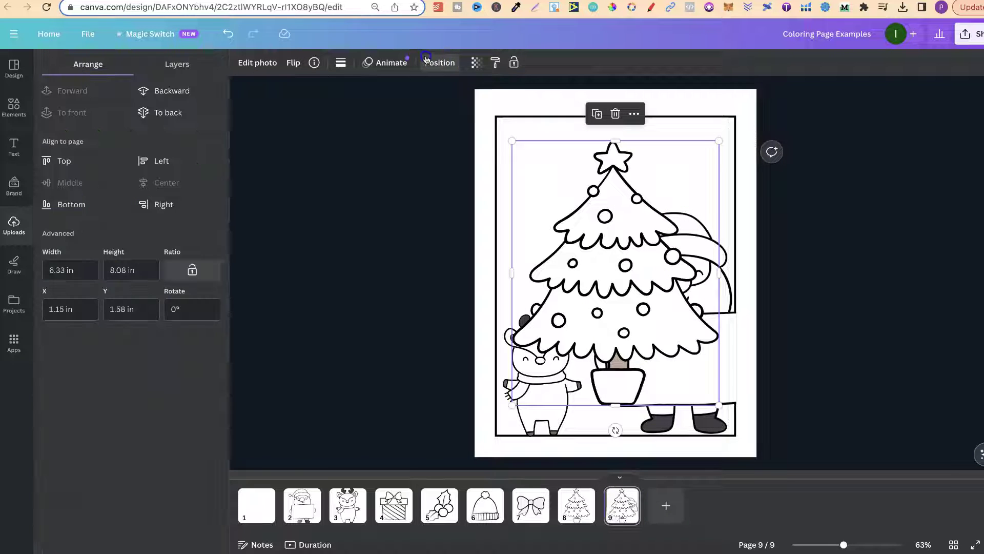
click(190, 113)
click(593, 175)
drag(593, 172, 560, 169)
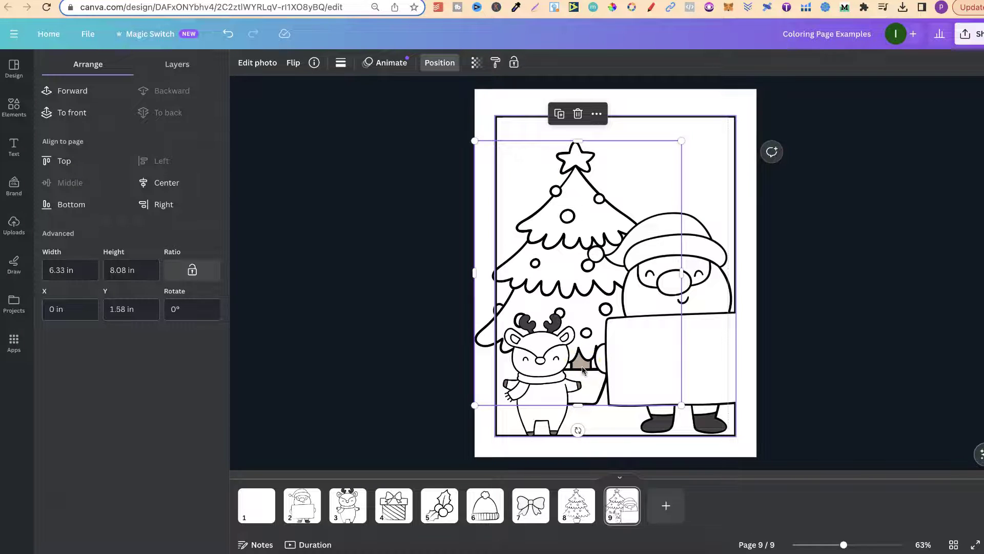
drag(474, 274, 498, 277)
- Copy the holly from page 5 onto page 9 and shrink it to about 1.46 by 1.76 in
click(443, 512)
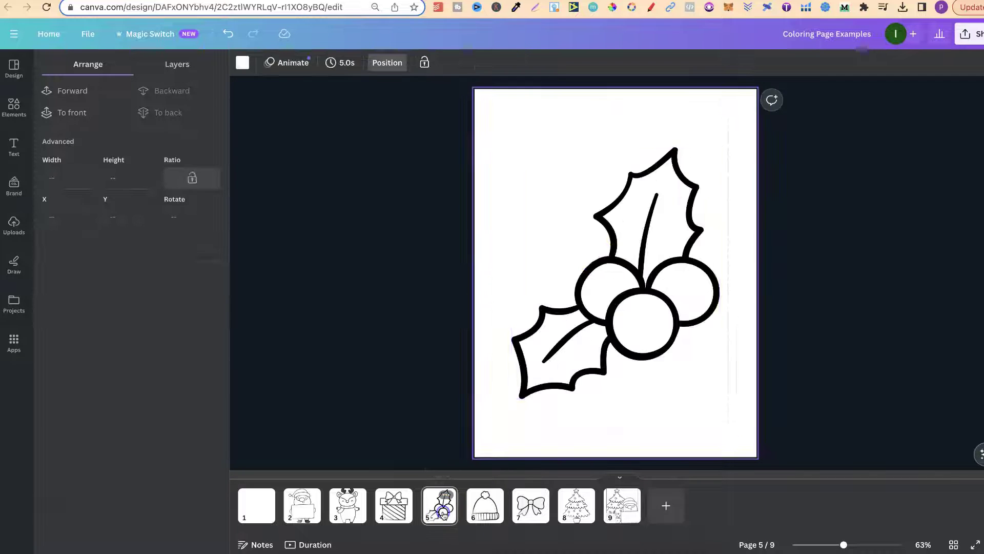
click(595, 254)
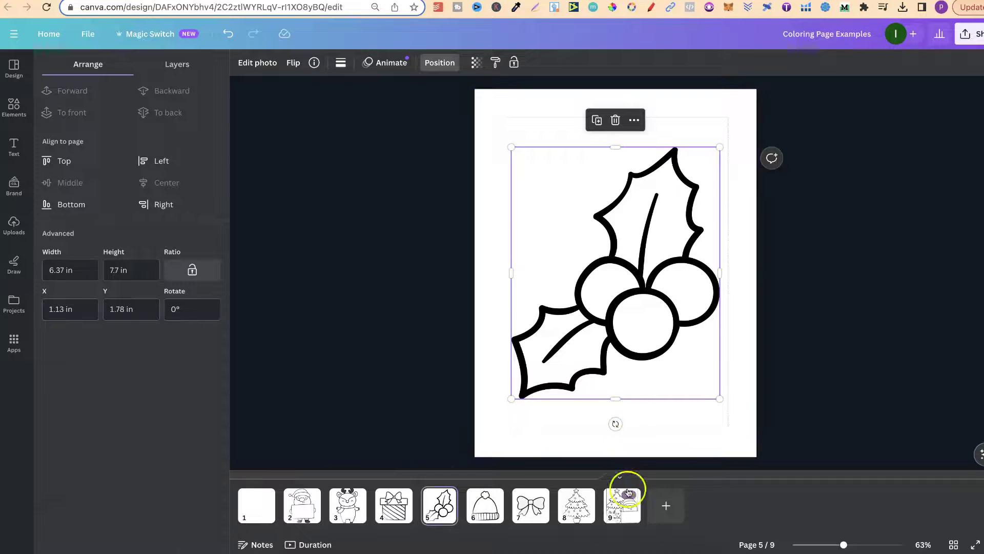
click(620, 508)
key(ctrl+v)
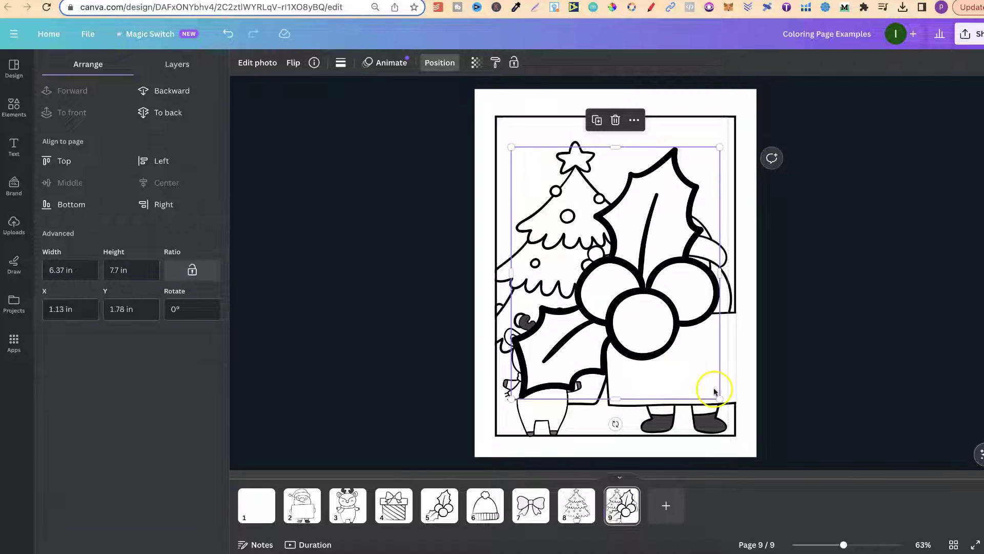
drag(720, 399, 559, 205)
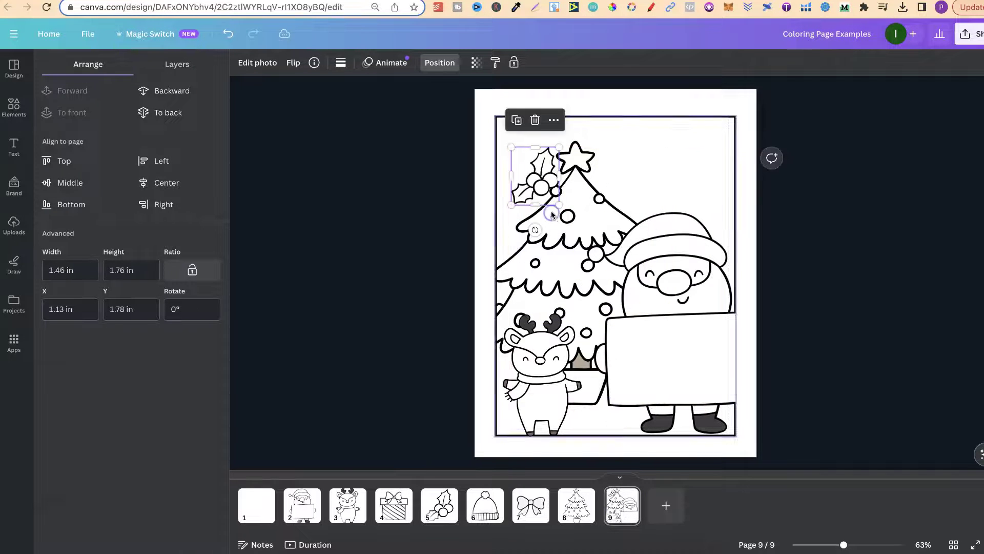
- Flip the holly horizontally and vertically, and place it and a duplicate in the frame's two upper corners
click(288, 72)
click(302, 91)
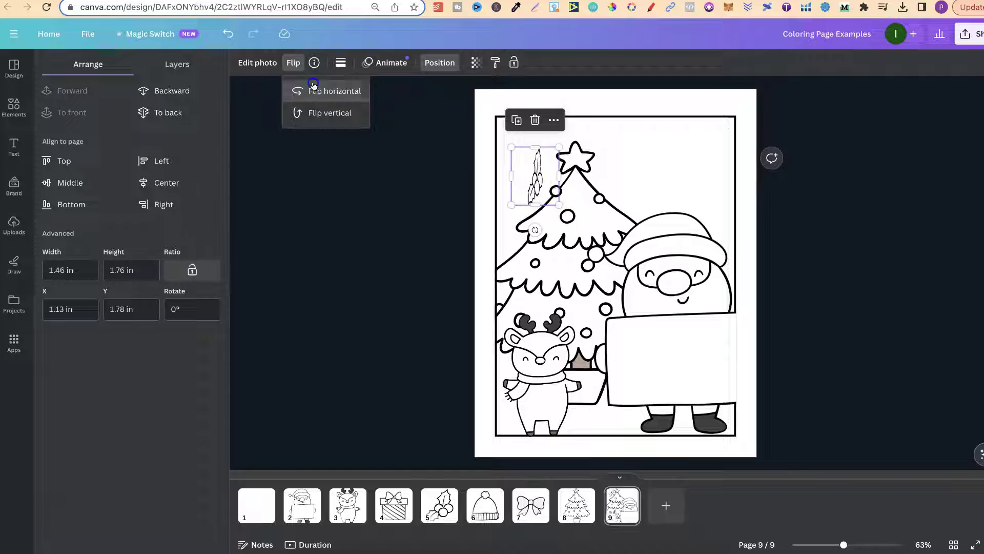
click(318, 112)
drag(536, 176, 706, 137)
key(ctrl+d)
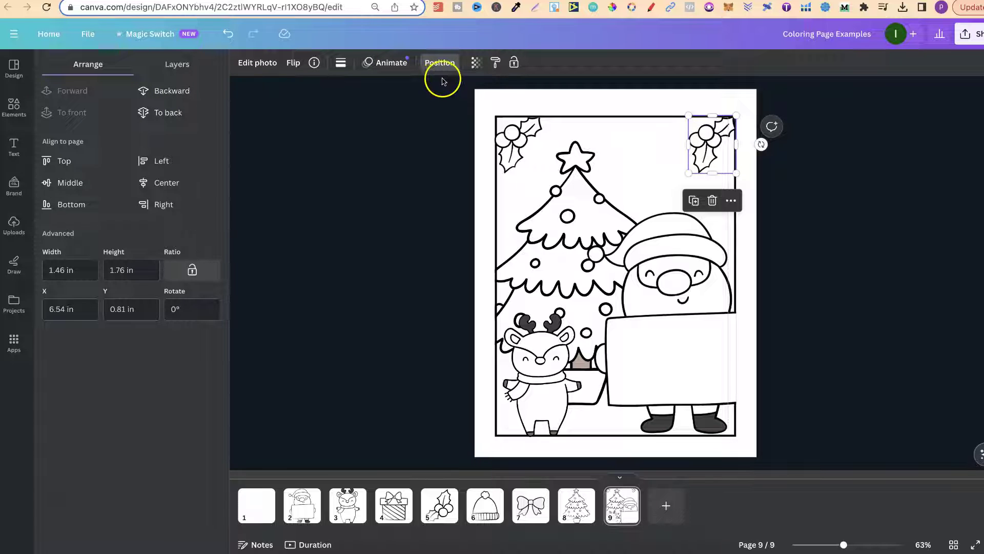
- Flip the holly in the frame's upper-right corner horizontally so it mirrors the other one
click(293, 63)
click(318, 91)
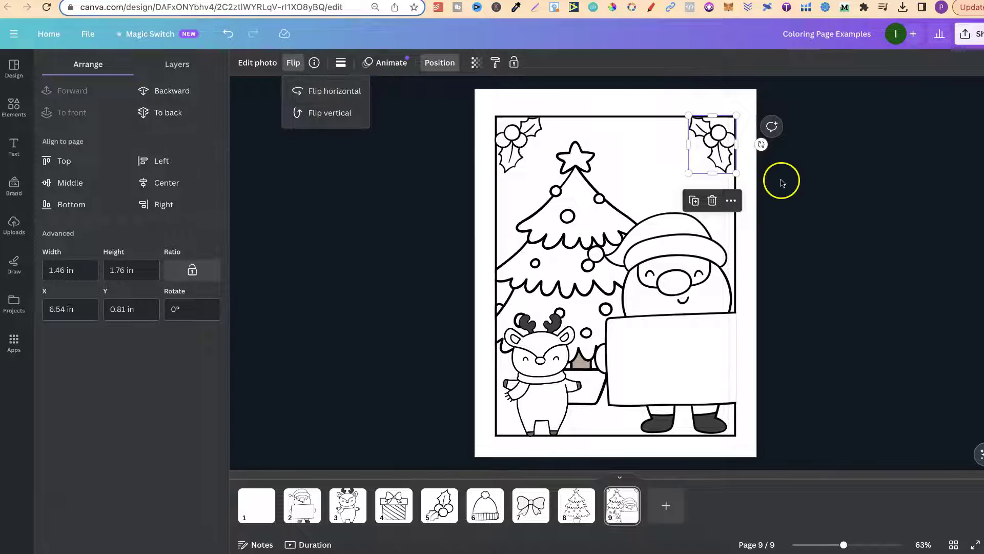
click(769, 148)
click(758, 156)
click(477, 159)
- Enlarge the reindeer in the frame's lower-left corner until it reaches Santa's sign
click(543, 369)
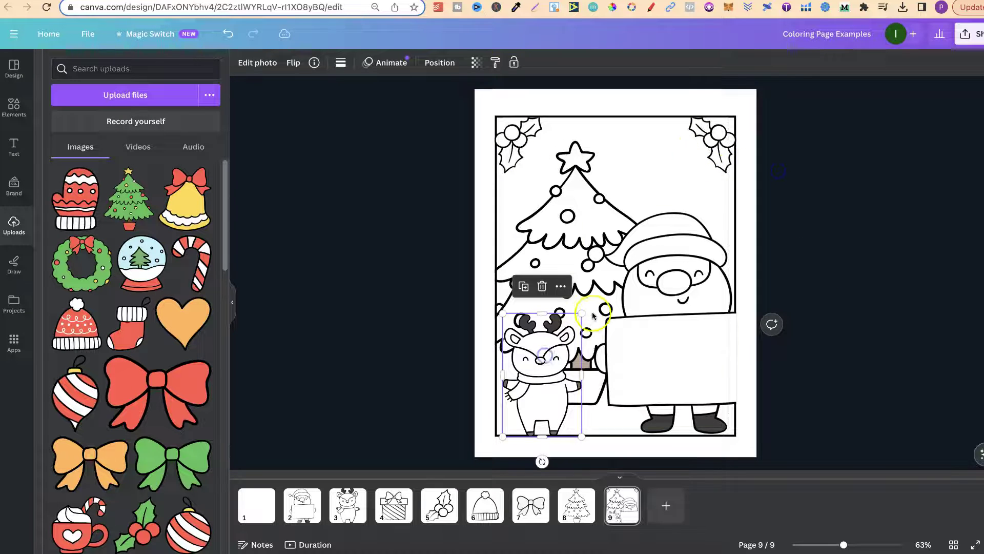
drag(583, 311, 603, 274)
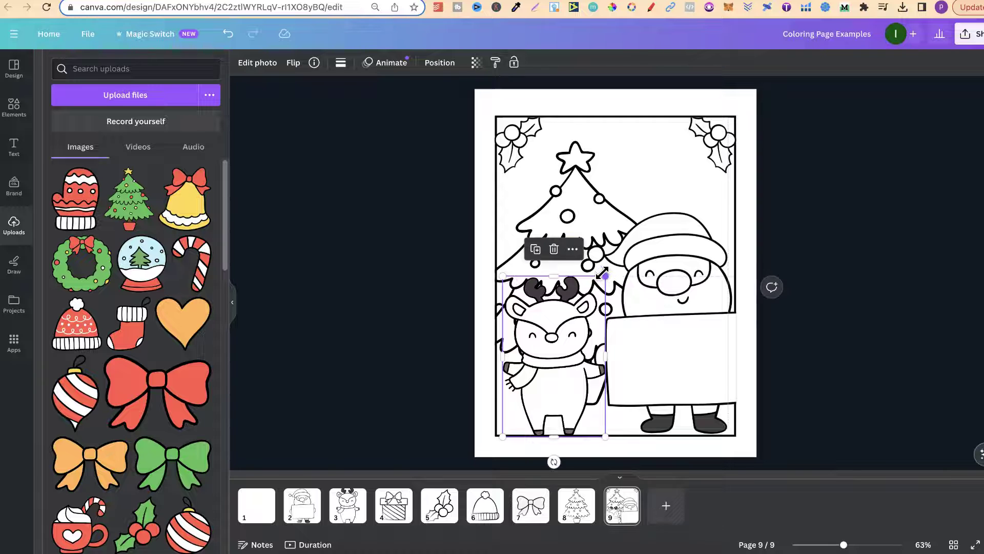
click(900, 293)
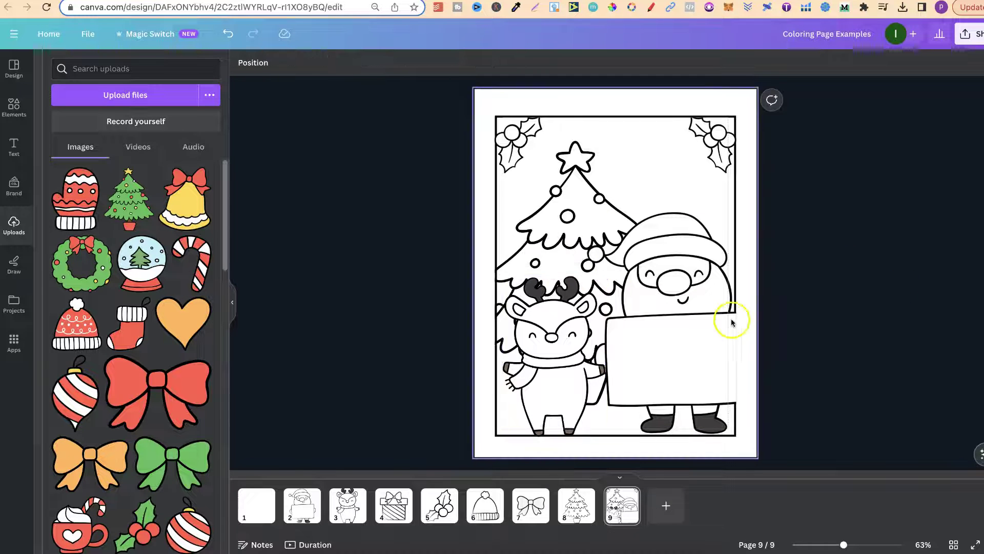
click(487, 508)
click(531, 505)
click(577, 505)
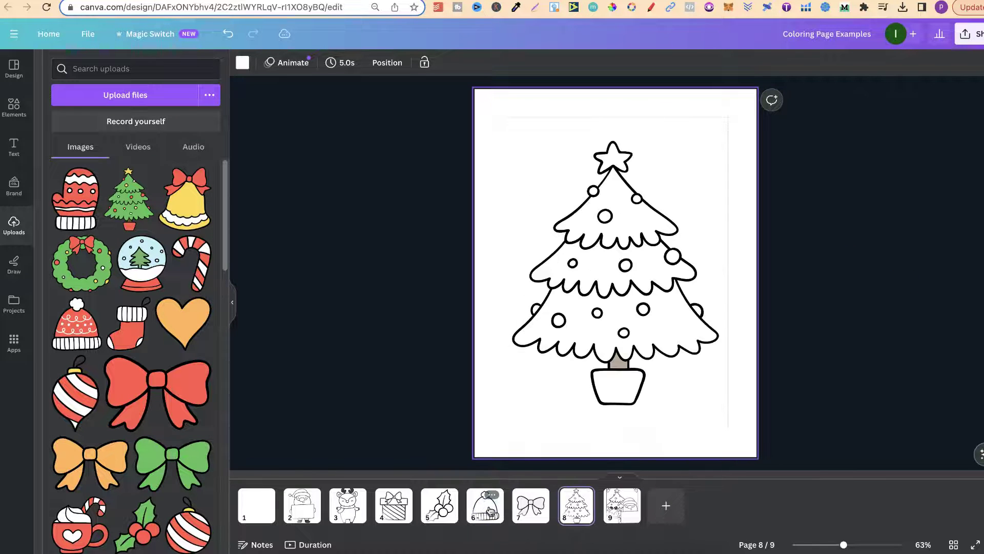
click(627, 512)
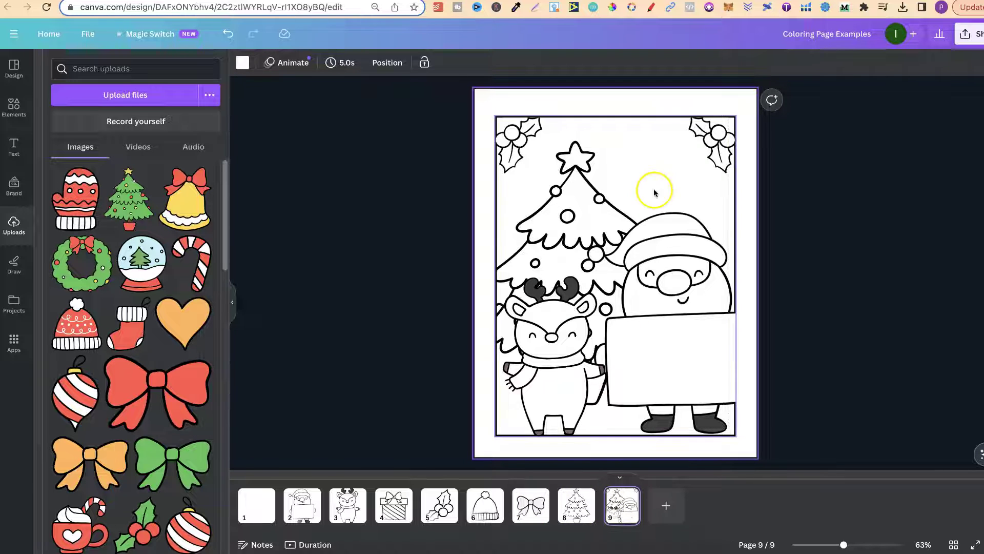
- Bring the black rectangular frame on page 9 to the front of the scene
click(642, 120)
click(614, 146)
click(327, 63)
click(84, 117)
click(834, 377)
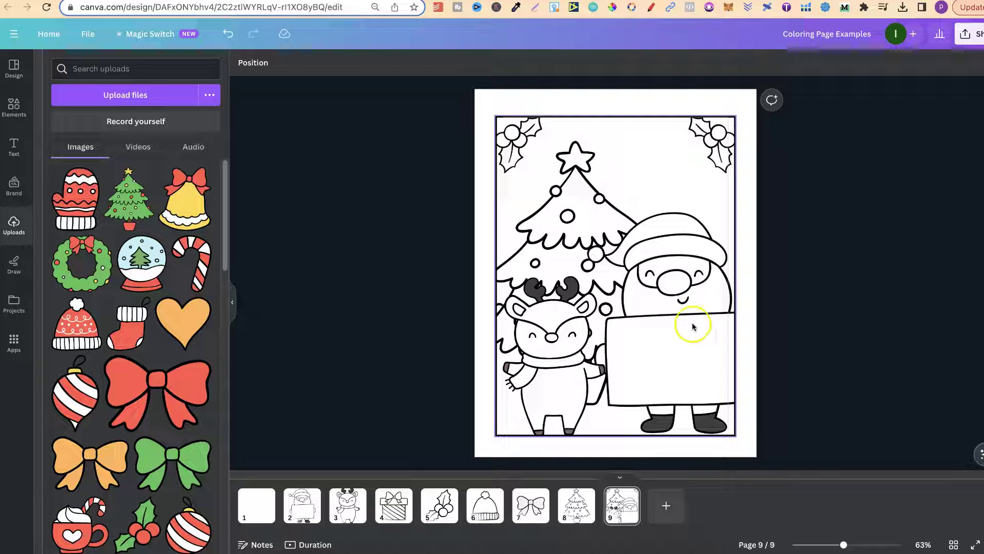
- Add the two-line heading "Merry Christmas", reduced to font size 38.9, onto Santa's blank sign
click(226, 159)
click(14, 146)
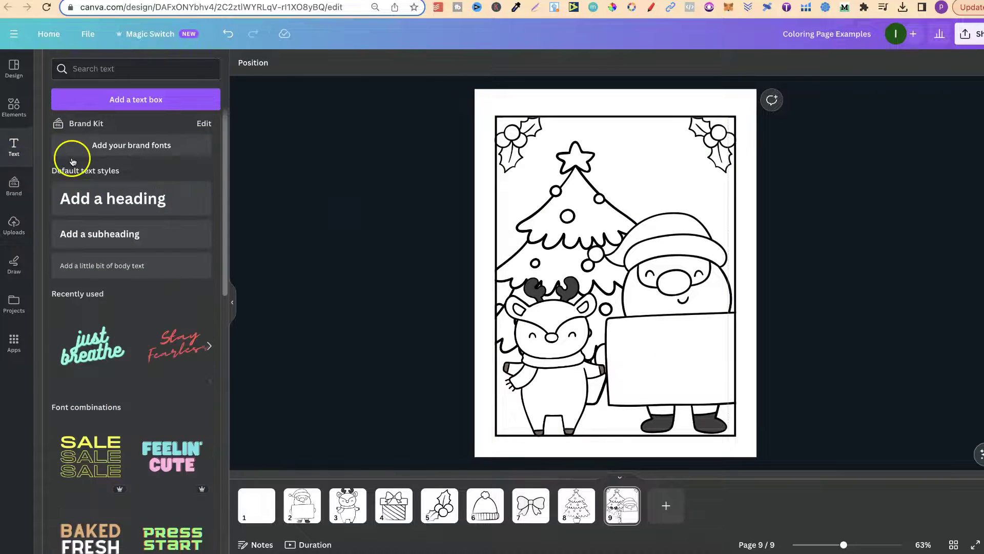
click(100, 198)
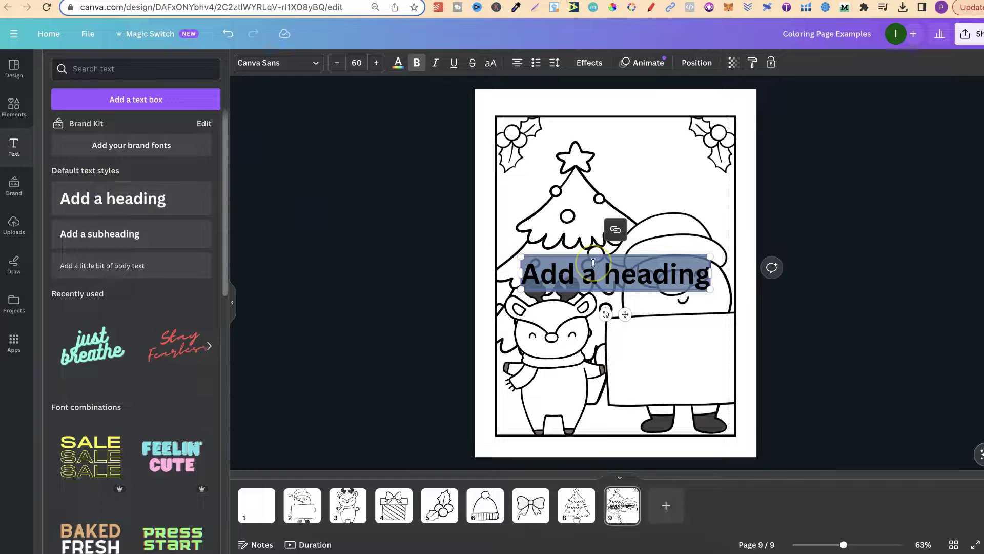
text(Merry)
key(Return)
text(Chri)
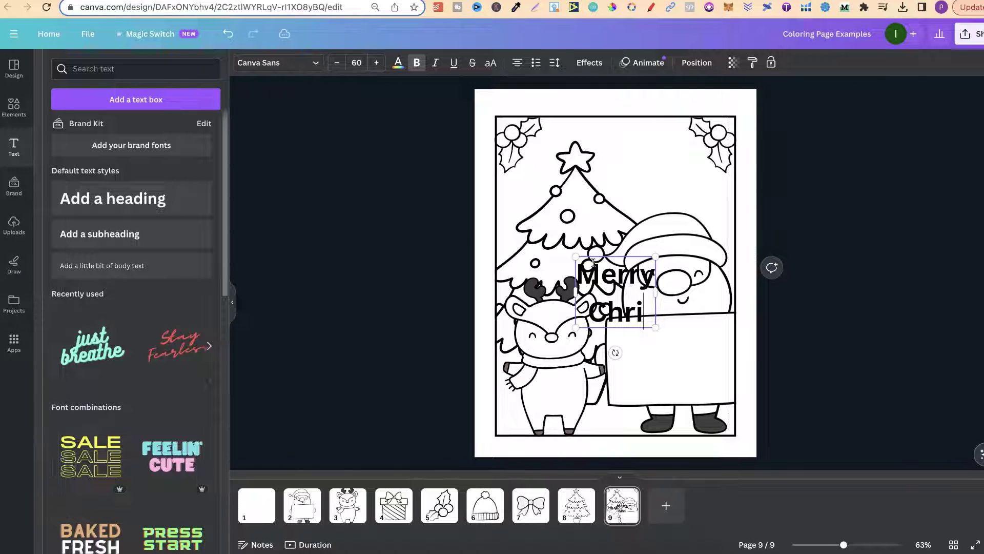
text(stmas)
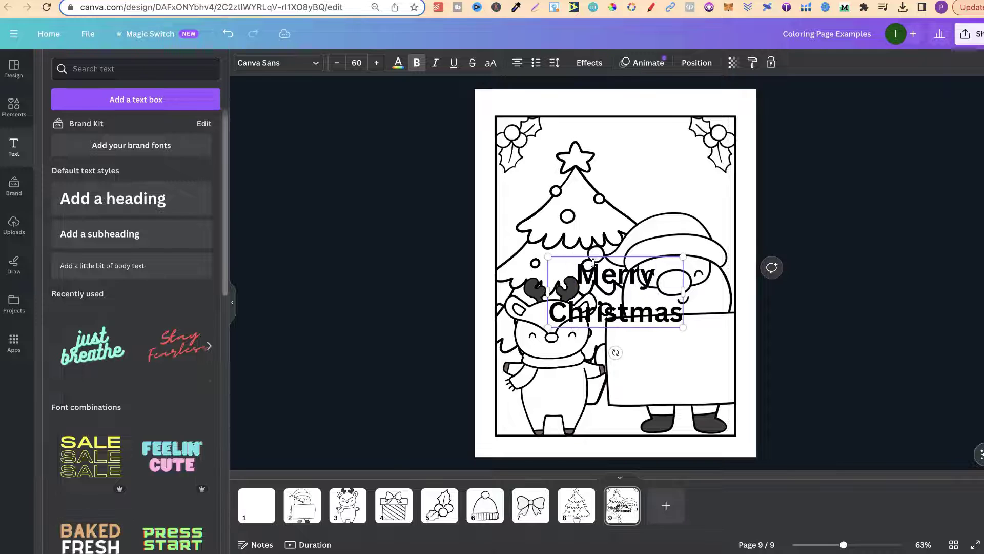
drag(684, 329, 636, 303)
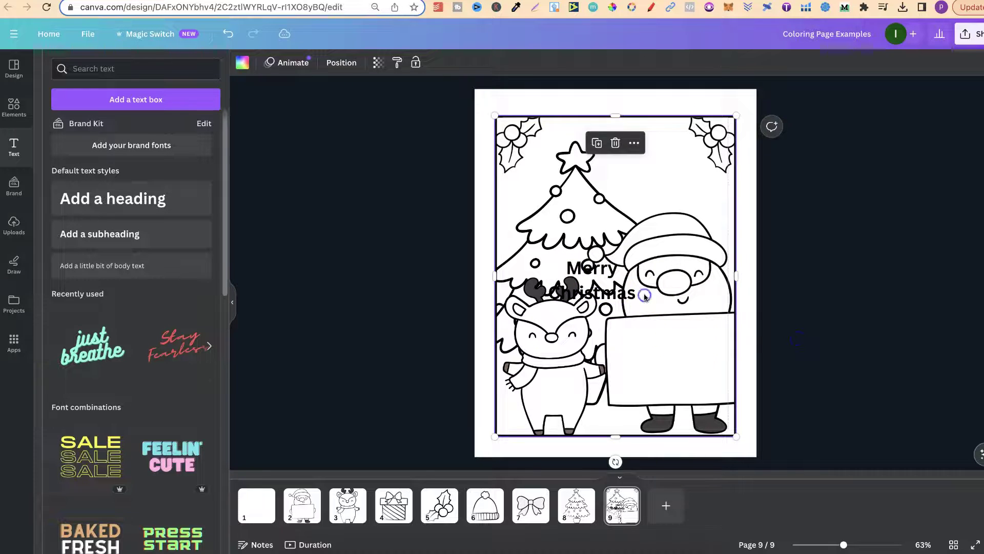
drag(592, 281, 669, 354)
- Set the heading's font to Christmas Love and enlarge it to size 58.1 so it fills Santa's sign
click(253, 69)
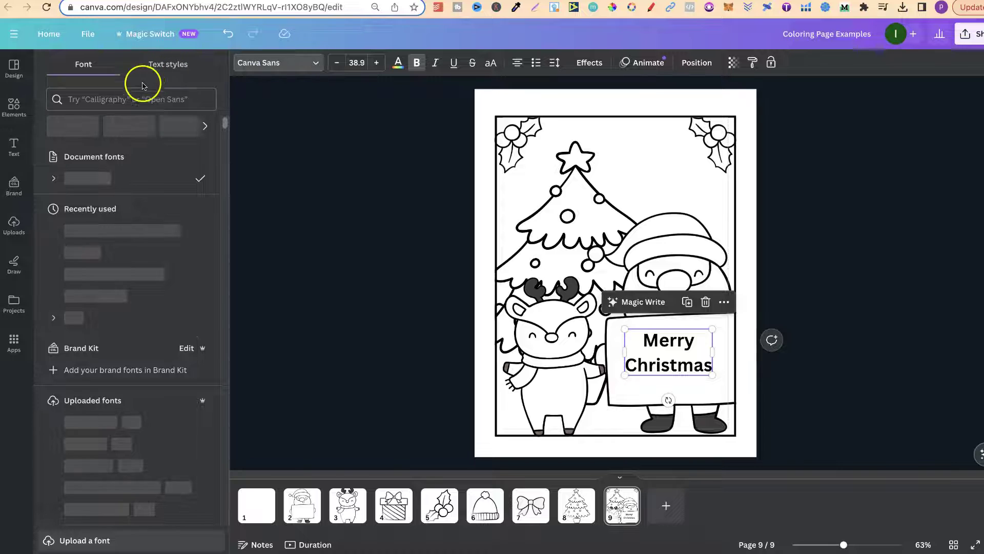
text(chr)
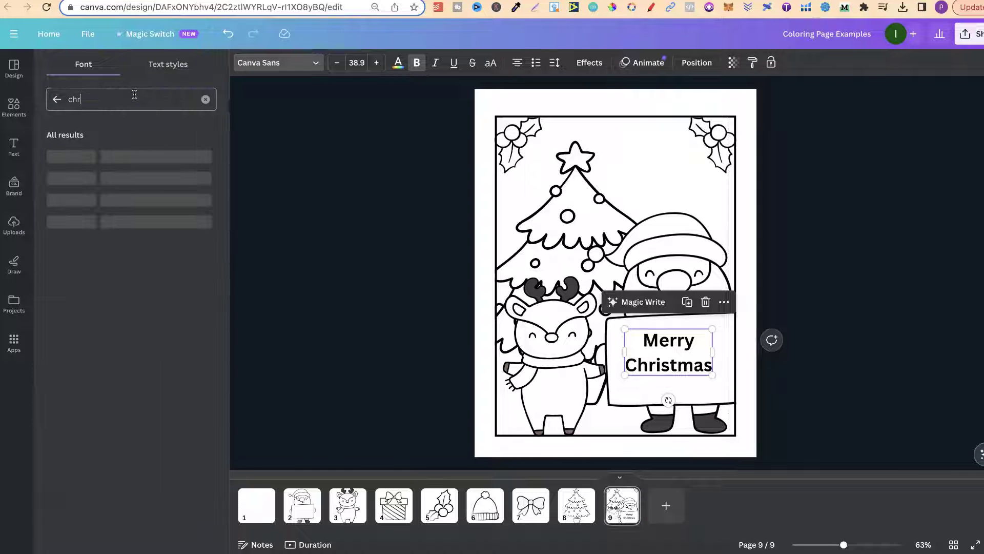
text(istmas)
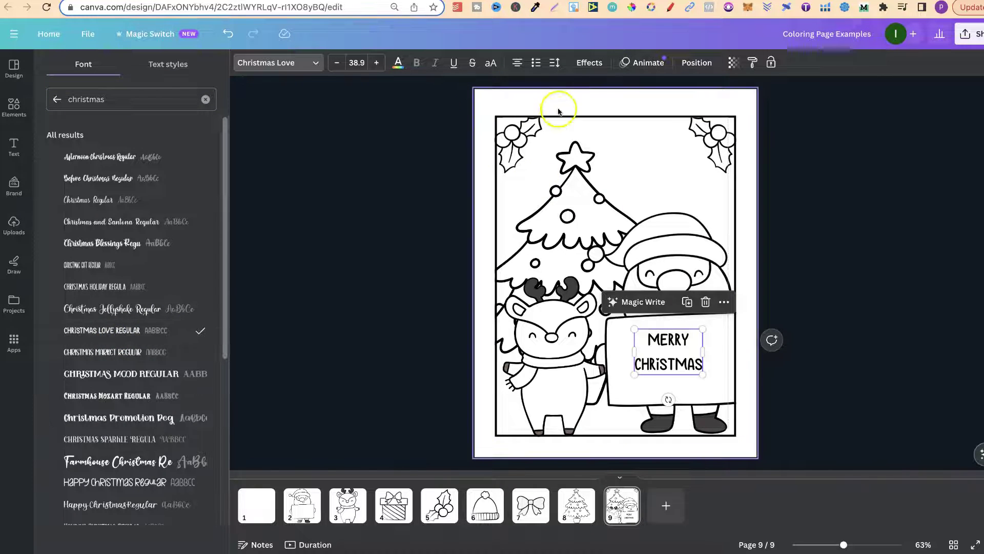
mouse_move(703, 375)
mouse_down()
mouse_move(736, 398)
mouse_move(689, 382)
mouse_up()
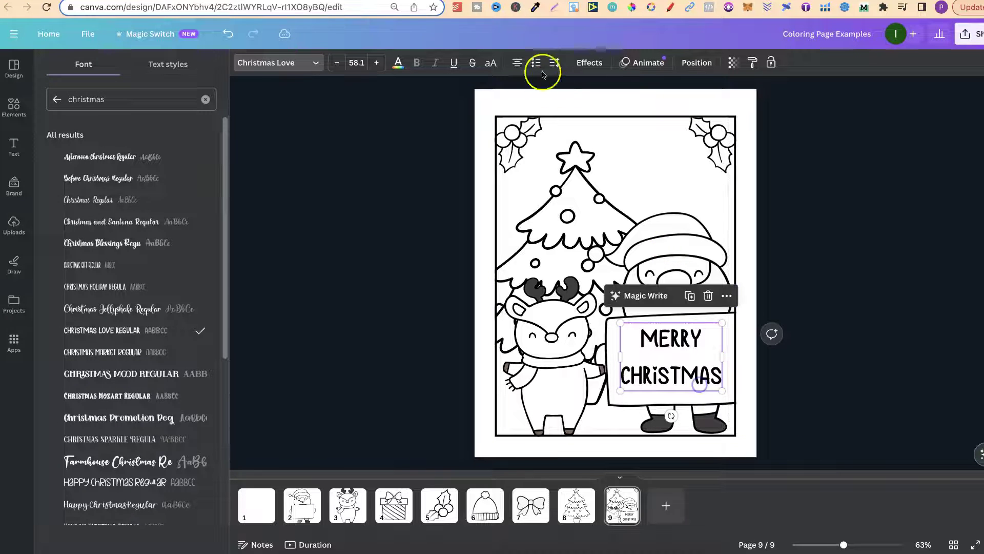
click(517, 63)
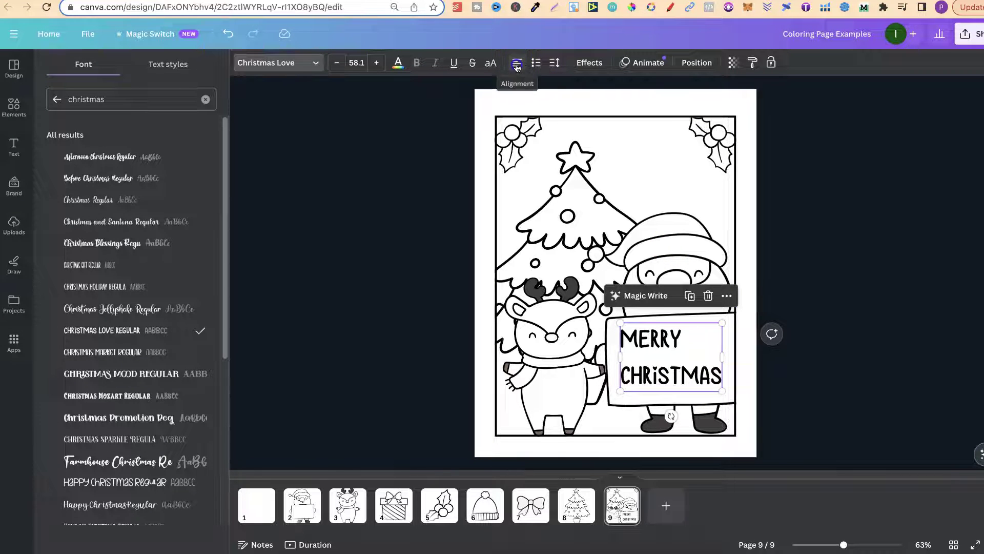
click(517, 63)
click(517, 64)
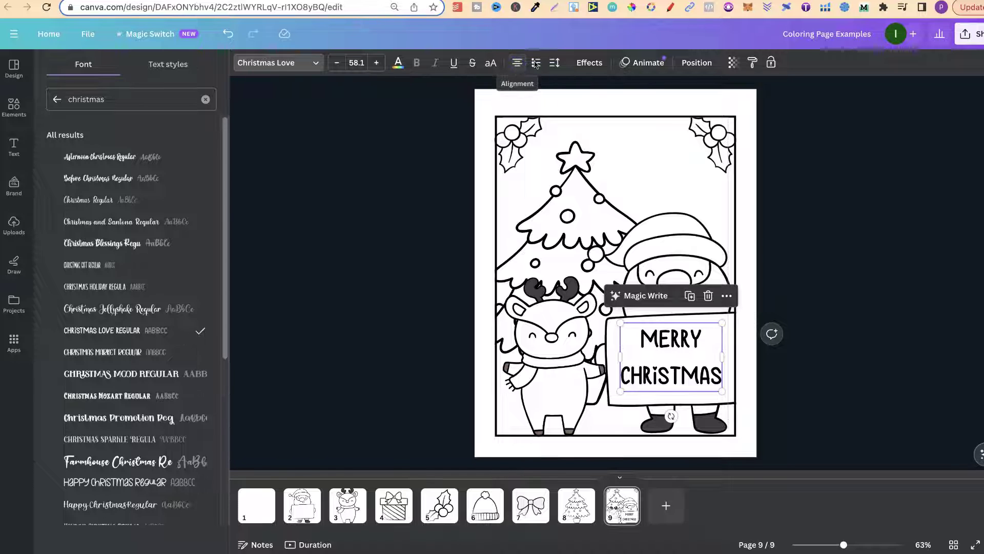
- Tighten the heading's line spacing, then recentre and slightly tilt the text to match Santa's sign
click(554, 63)
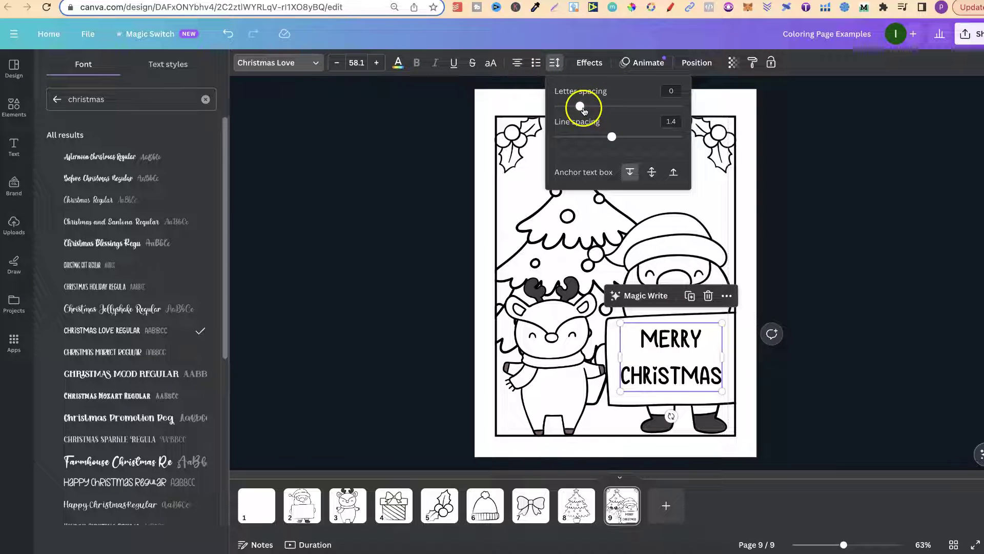
drag(610, 138, 584, 137)
click(694, 346)
mouse_move(693, 358)
mouse_down()
mouse_move(694, 373)
mouse_move(693, 364)
mouse_up()
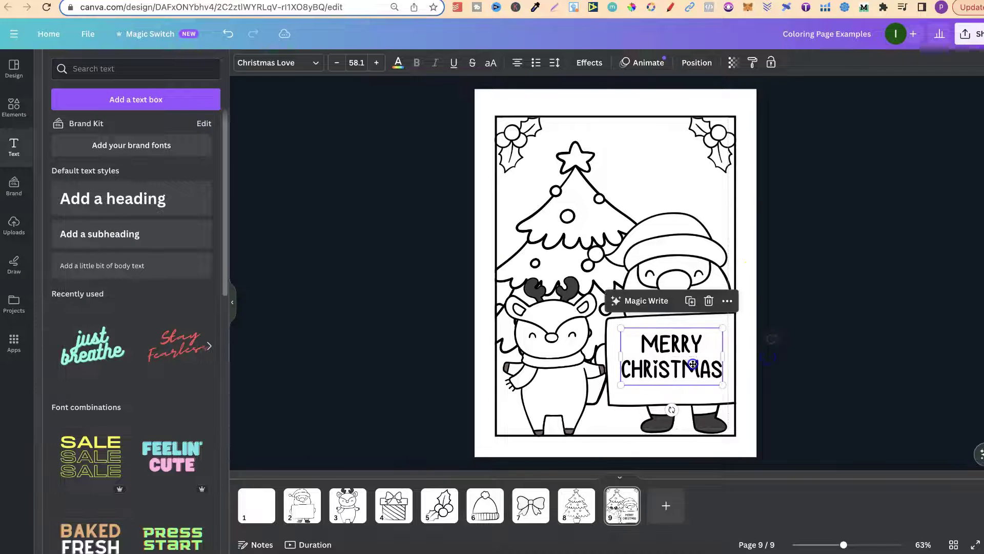
drag(674, 409, 675, 408)
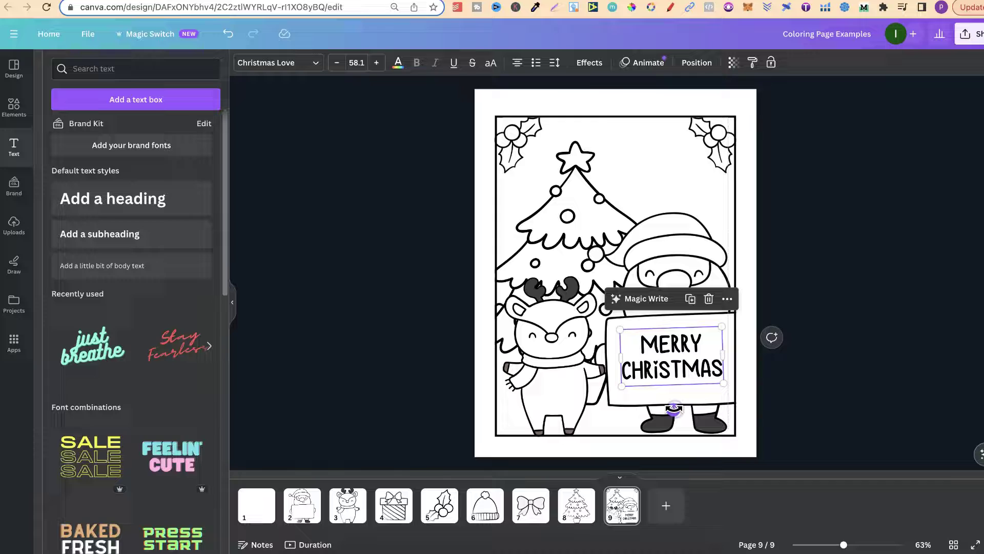
- Give the "Merry Christmas" heading a black Outline effect and a white text color
click(590, 62)
click(195, 217)
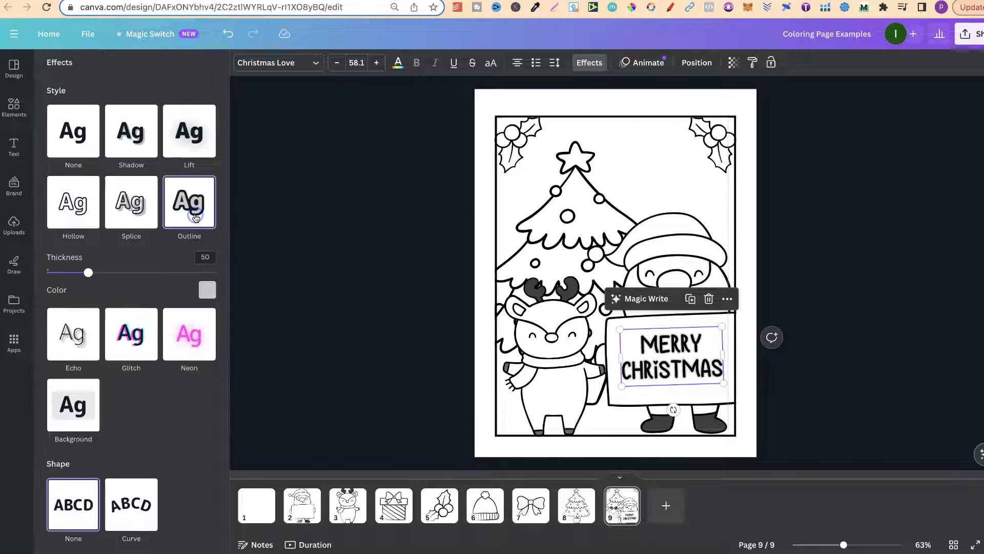
click(208, 289)
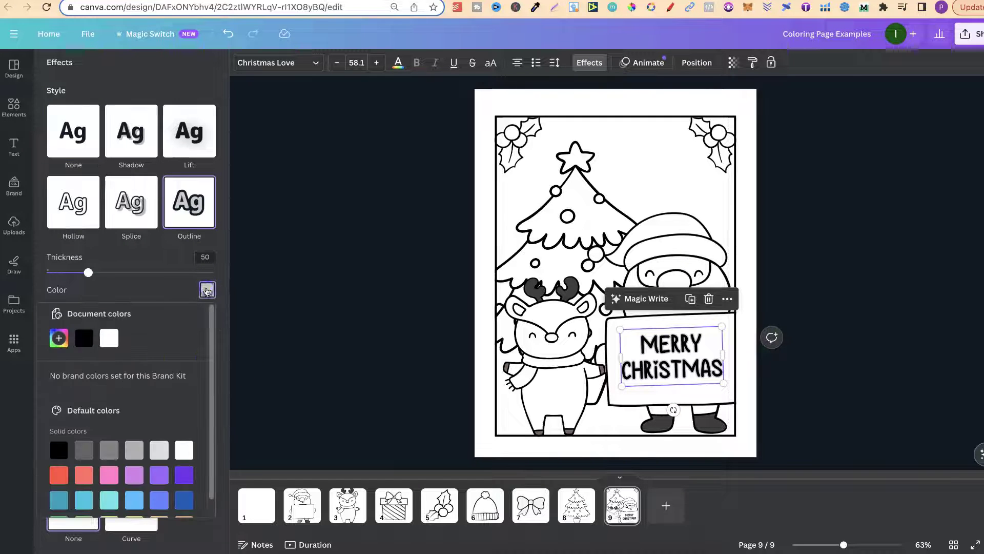
click(84, 338)
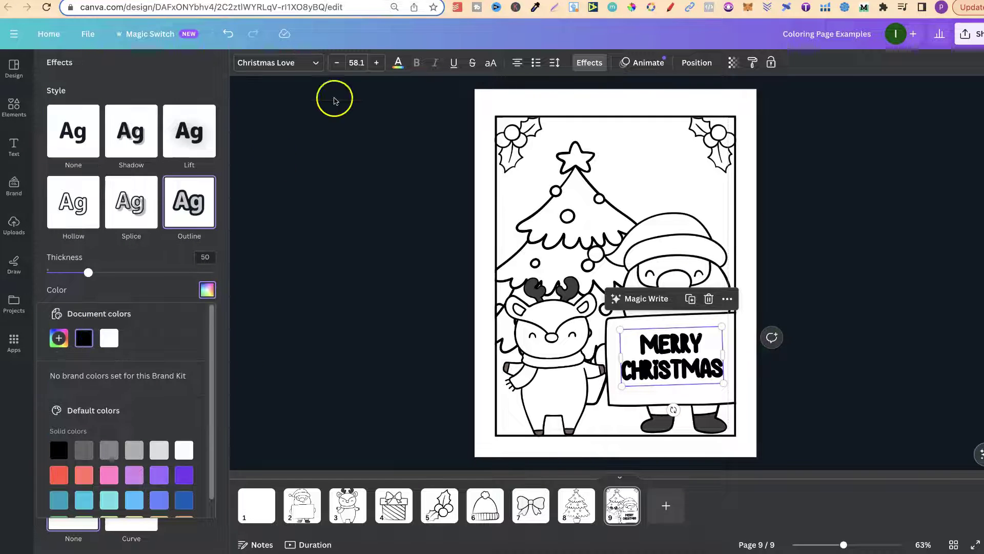
click(398, 63)
click(114, 322)
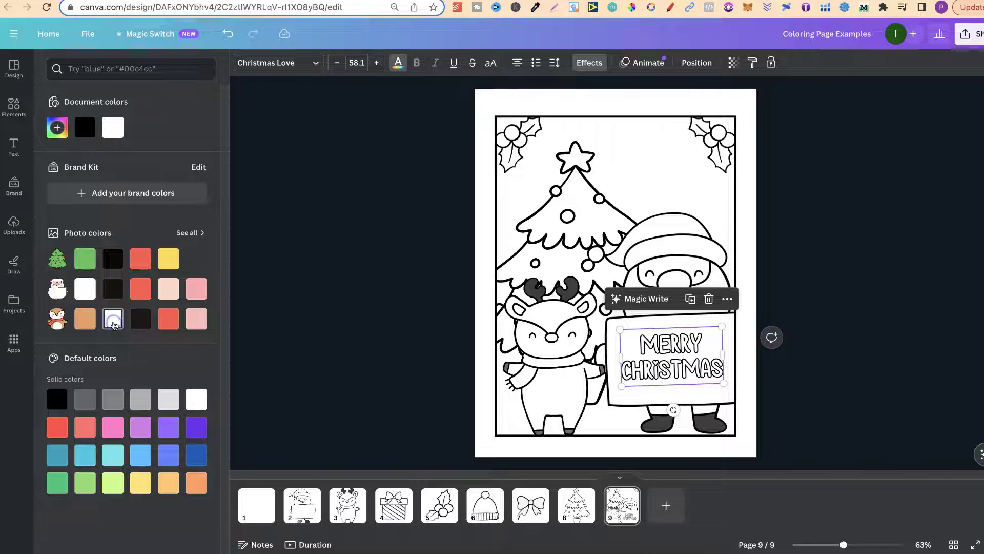
- Enlarge the "Merry Christmas" heading to font size 65.2 and keep it centred on Santa's sign
drag(724, 384, 691, 377)
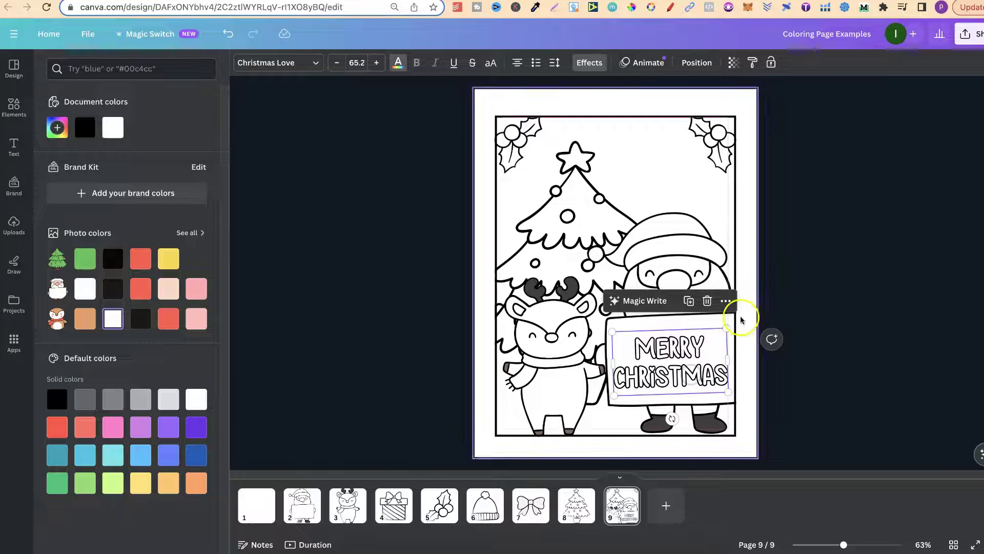
click(776, 301)
- Send the rectangular frame to the back so the artwork inside it can be selected
click(515, 143)
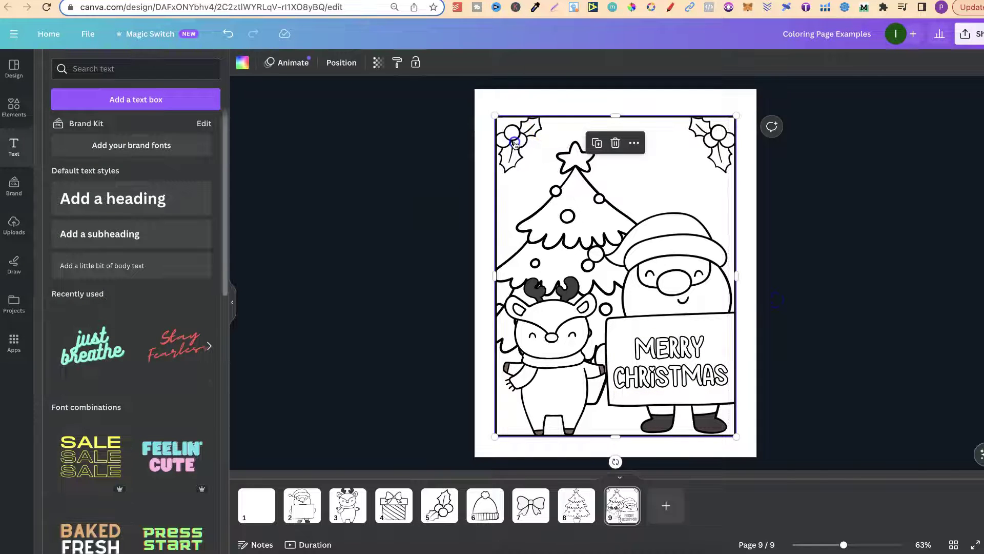
click(342, 63)
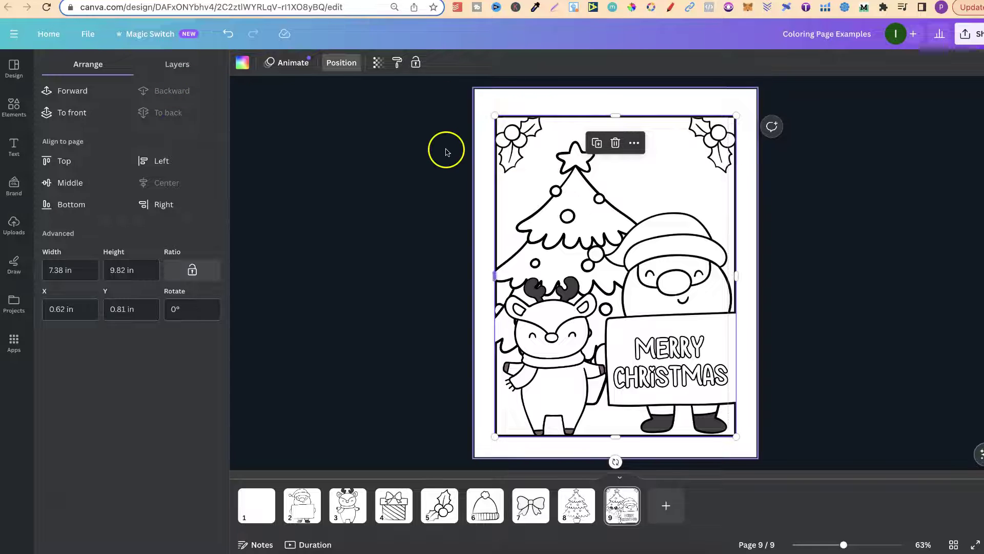
click(429, 157)
- Enlarge the holly in the frame's upper-left corner and replace the upper-right holly with a horizontally flipped copy of the same size
click(515, 148)
drag(543, 175, 562, 196)
mouse_move(711, 136)
mouse_down()
mouse_move(533, 139)
mouse_move(696, 138)
mouse_up()
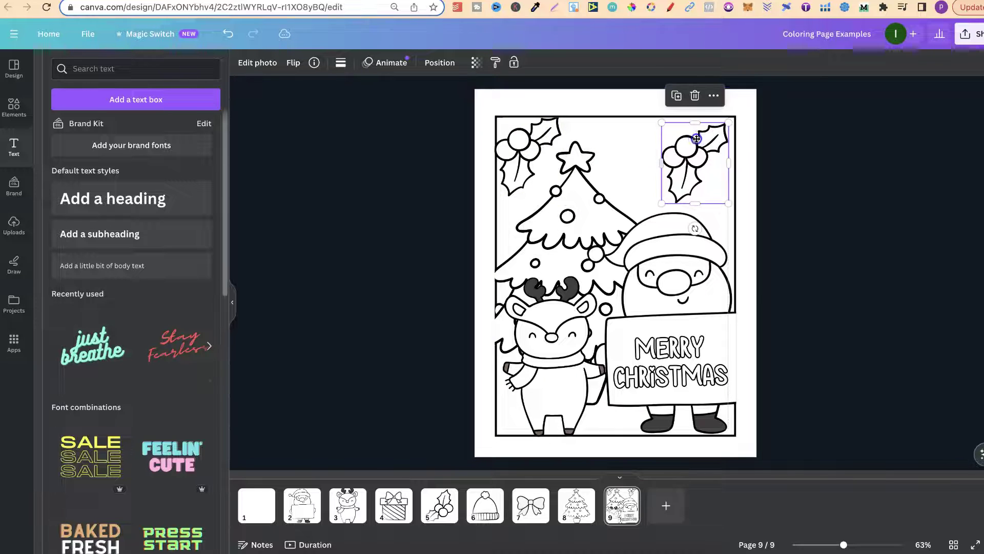
click(294, 63)
click(314, 90)
drag(703, 165, 713, 153)
- Shrink the Christmas tree and move it between the two holly sprigs, behind the reindeer and Santa
click(594, 192)
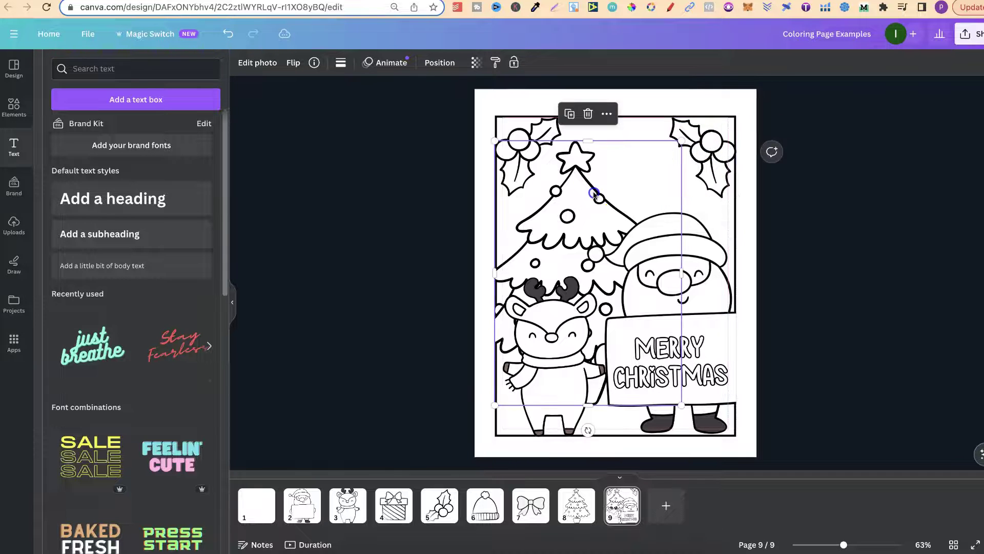
drag(494, 410, 548, 298)
drag(564, 224, 525, 224)
drag(620, 180, 619, 192)
drag(605, 152, 603, 127)
drag(593, 173, 591, 177)
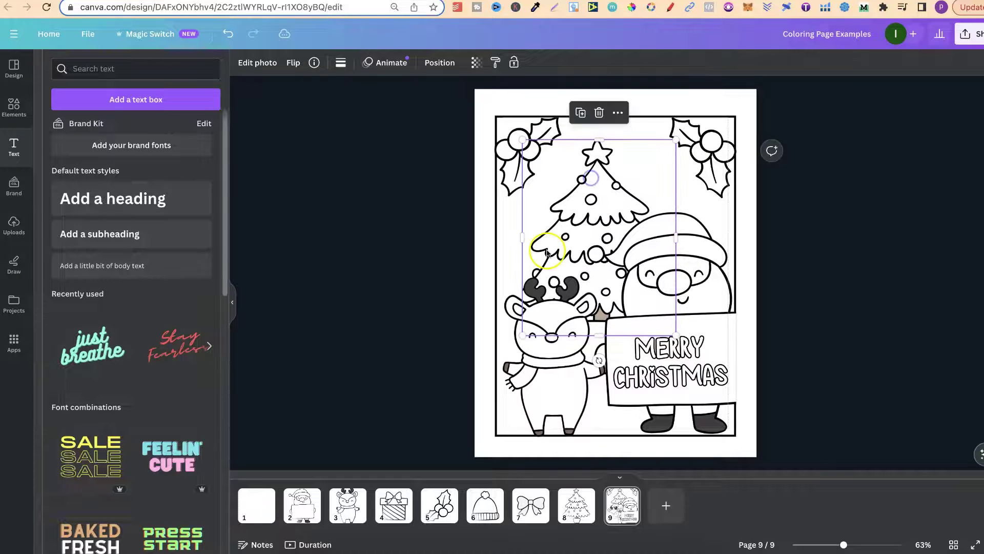
drag(522, 337, 490, 376)
drag(616, 201, 640, 181)
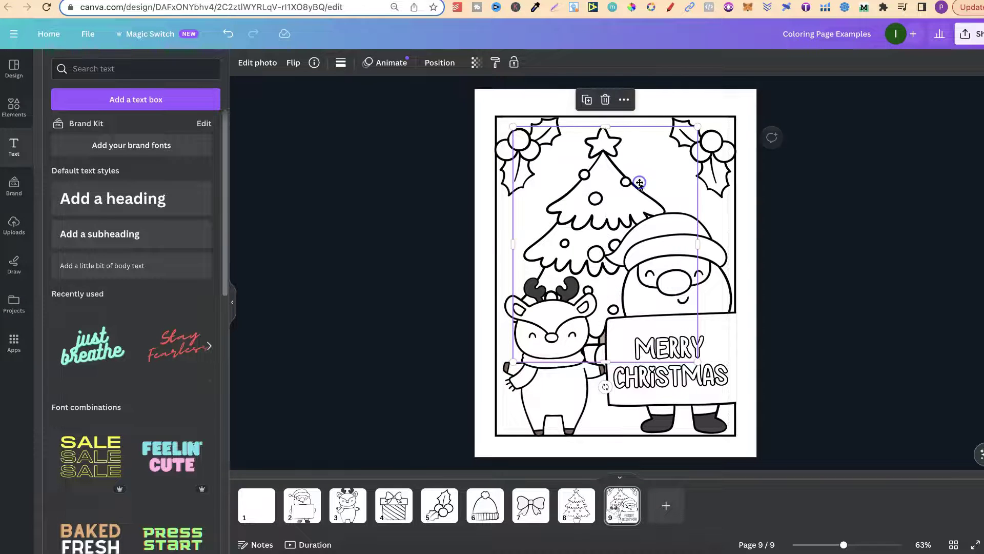
click(826, 319)
- Enlarge the reindeer so it fills the lower-left area of the frame up to Santa's sign
click(528, 377)
drag(527, 377, 509, 386)
drag(587, 285, 617, 251)
drag(591, 307, 591, 308)
- Crop the reindeer's left side to the frame's edge and raise it so its feet rest on the frame's lower line
drag(484, 348, 495, 347)
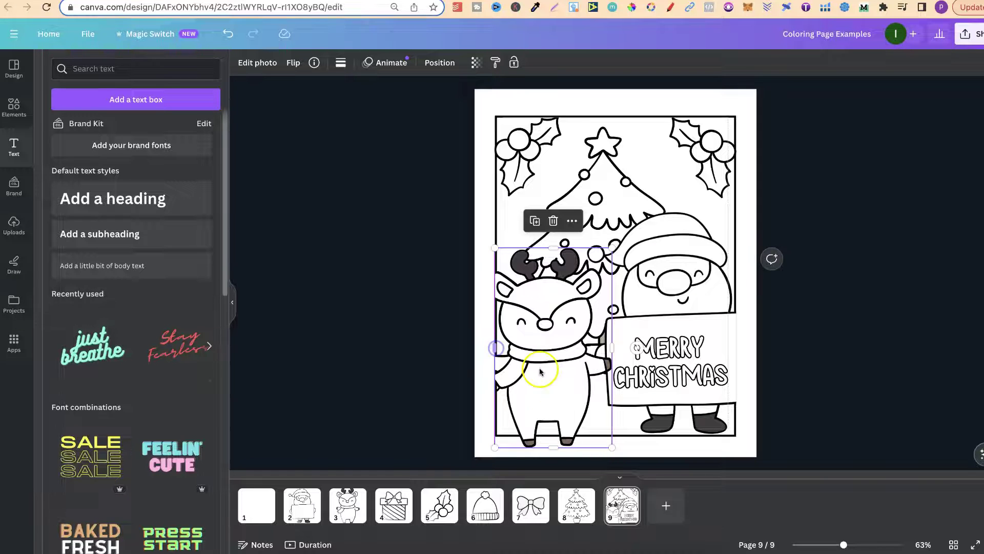
mouse_move(556, 445)
mouse_down()
mouse_move(555, 433)
mouse_move(555, 444)
mouse_up()
drag(555, 448, 555, 448)
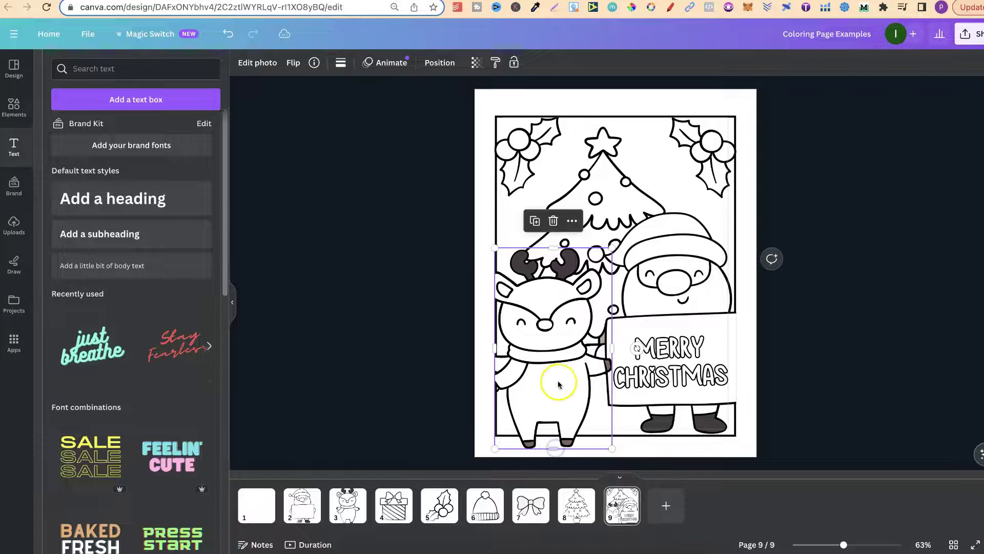
drag(559, 382, 559, 373)
click(819, 347)
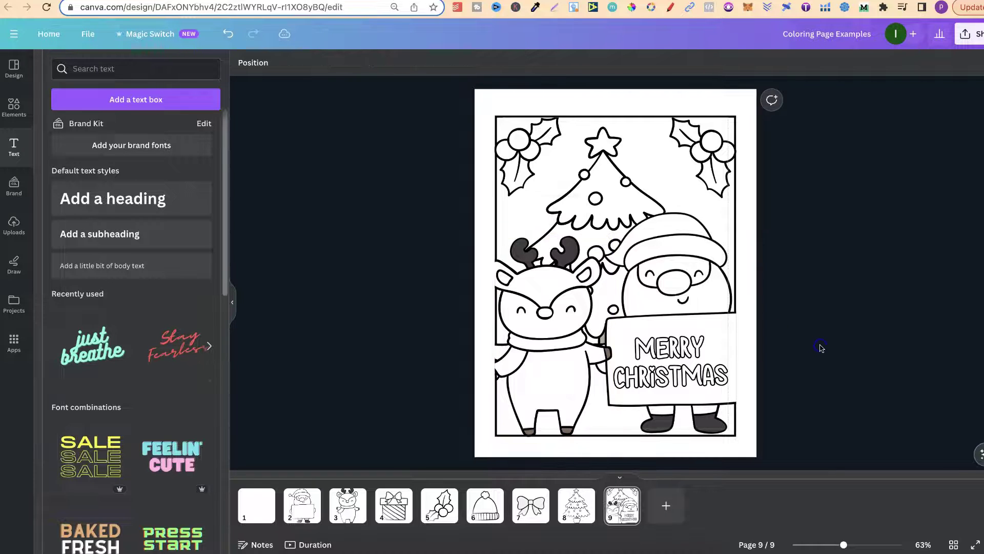
- Bring the rectangular frame to the front so its border overlaps the artwork
click(614, 117)
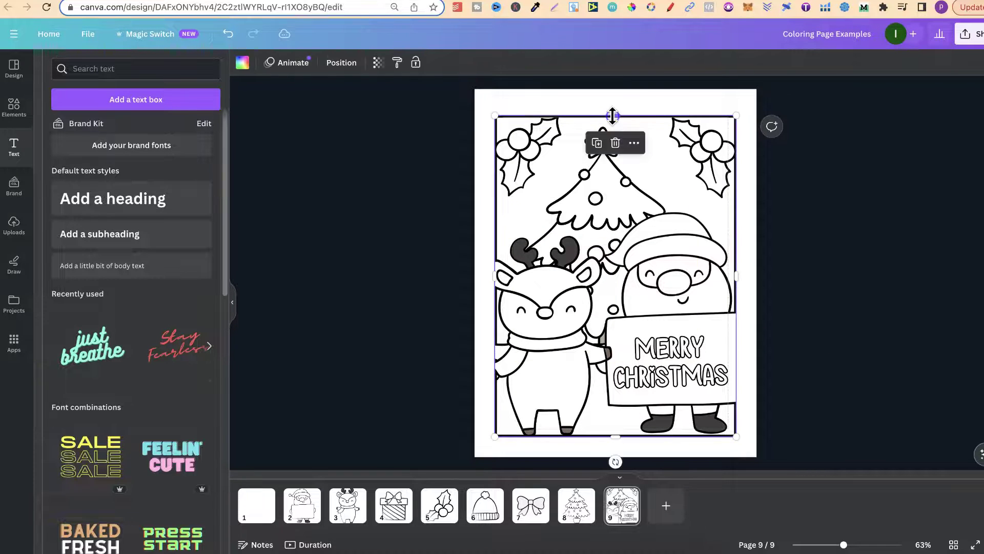
click(336, 64)
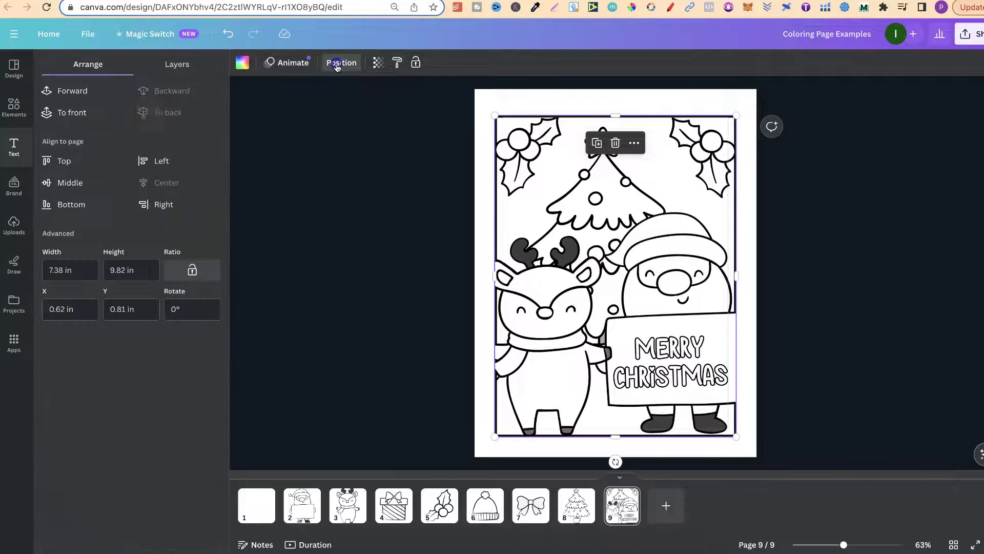
click(121, 112)
click(800, 263)
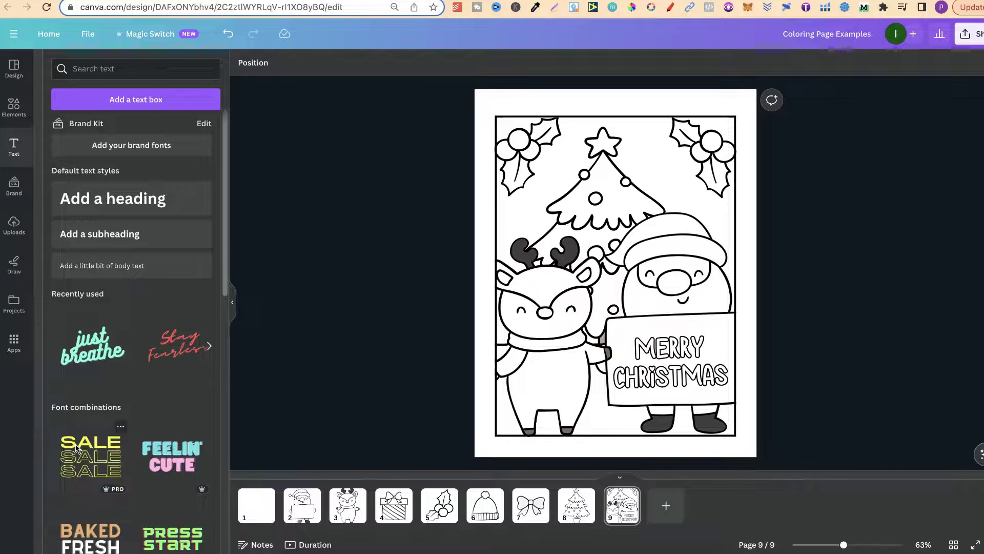
- Look at the Cute Christmas Clipart product page on Creative Fabrica and return to the Canva design
key(ctrl+Tab)
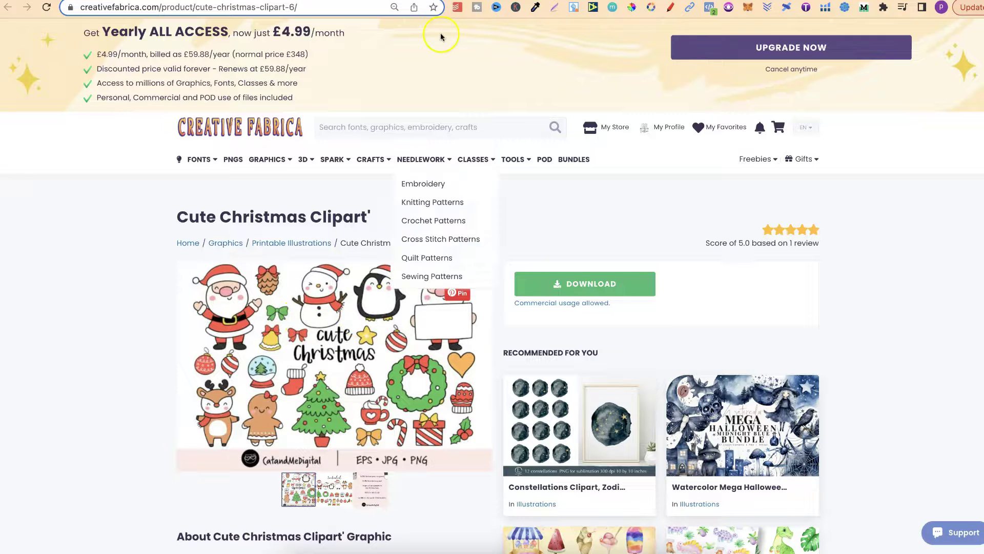
key(ctrl+shift+Tab)
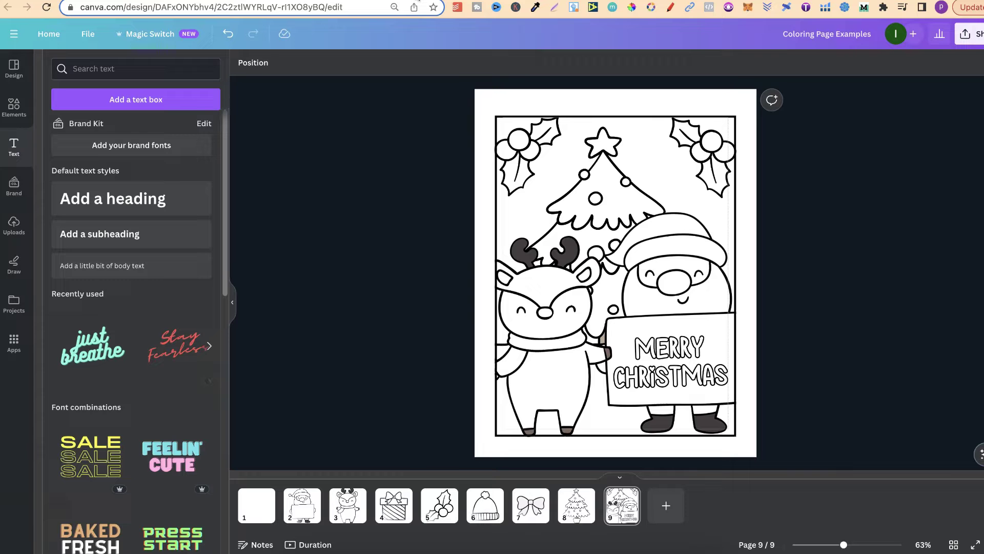